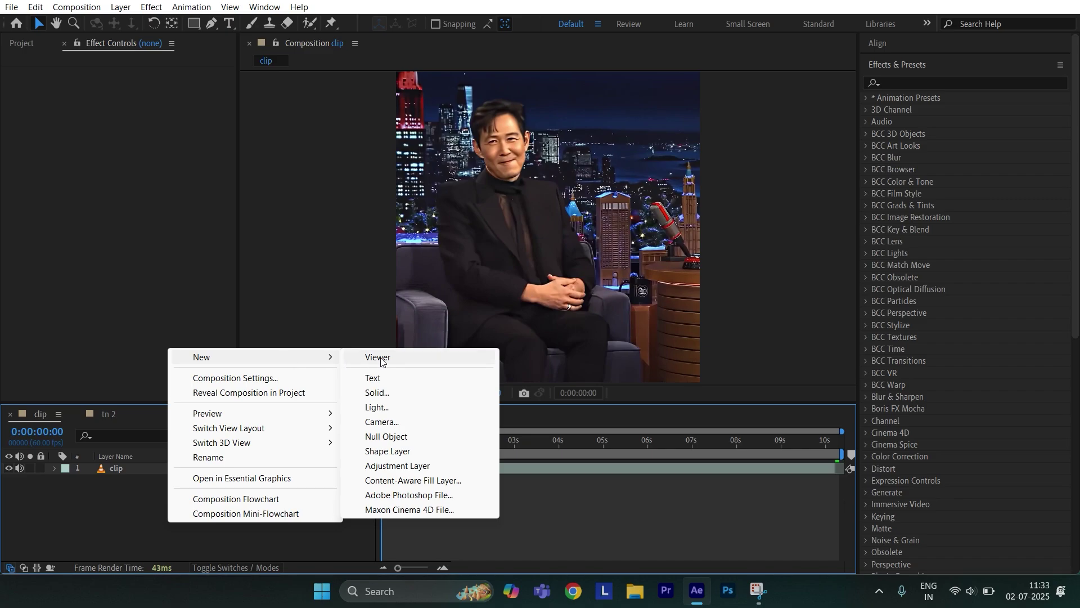
- Add a new adjustment layer, Adjustment Layer 5, above the clip layer
{"action": "left_click", "coordinate": [394, 466]}
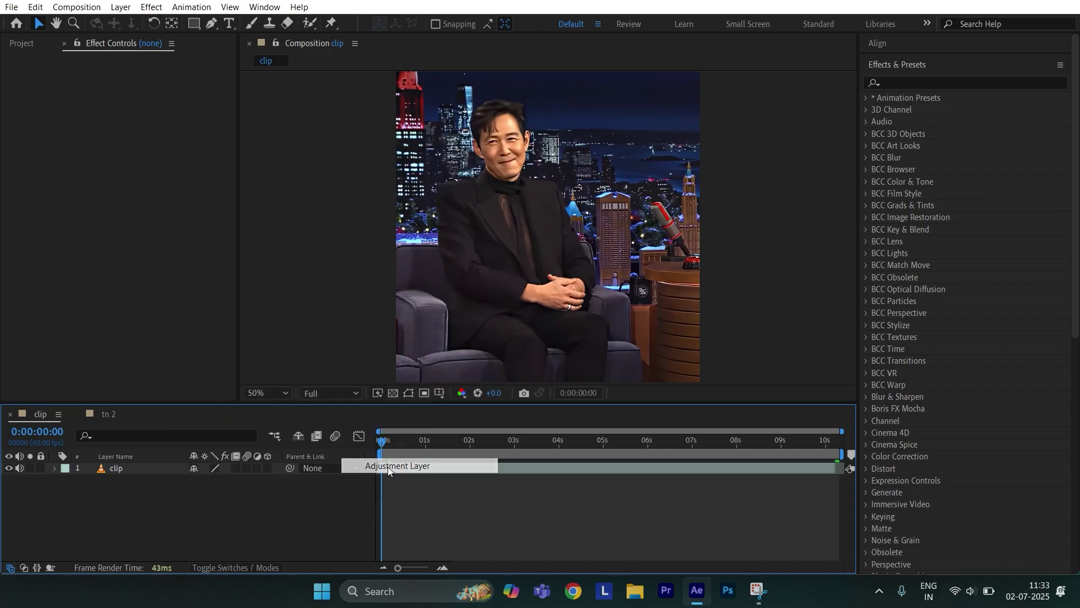
{"action": "left_click", "coordinate": [894, 82]}
- Apply S_Sharpen to the adjustment layer: amount 0.5, edge threshold 0.1, small detail size 3
{"action": "type", "text": "sharpen"}
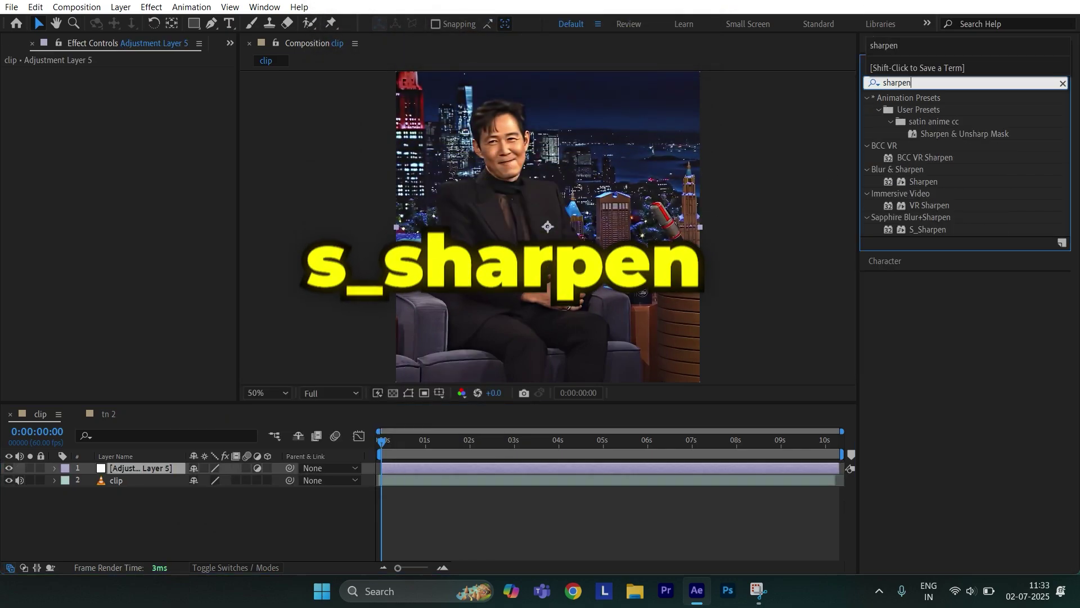
{"action": "left_click", "coordinate": [922, 230]}
{"action": "left_click_drag", "start_coordinate": [921, 237], "coordinate": [744, 467]}
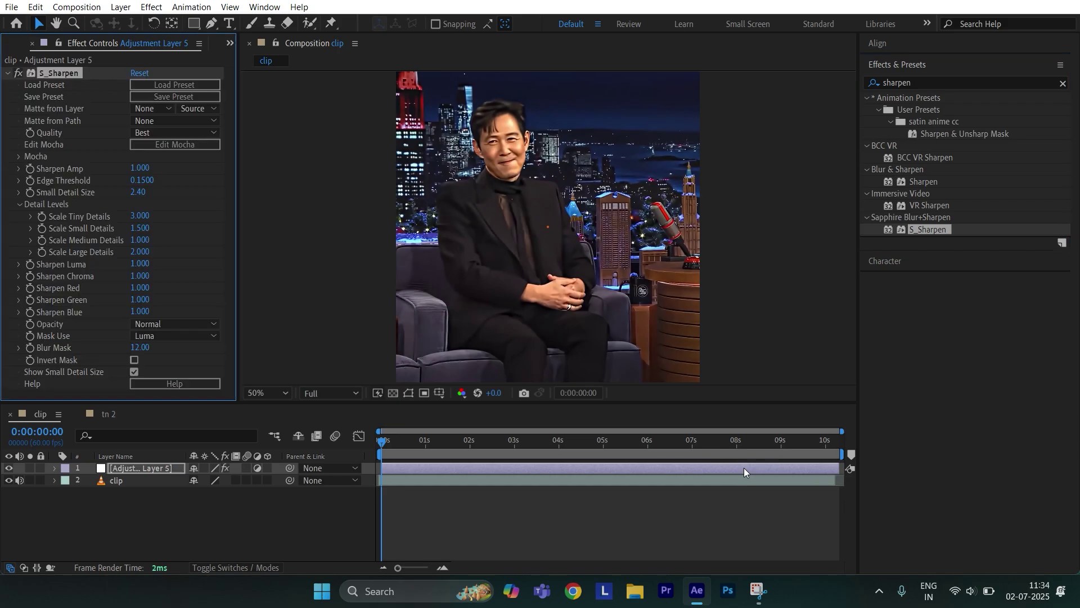
{"action": "left_click", "coordinate": [139, 167]}
{"action": "type", "text": ".5"}
{"action": "key", "text": "Tab"}
{"action": "type", "text": ".1"}
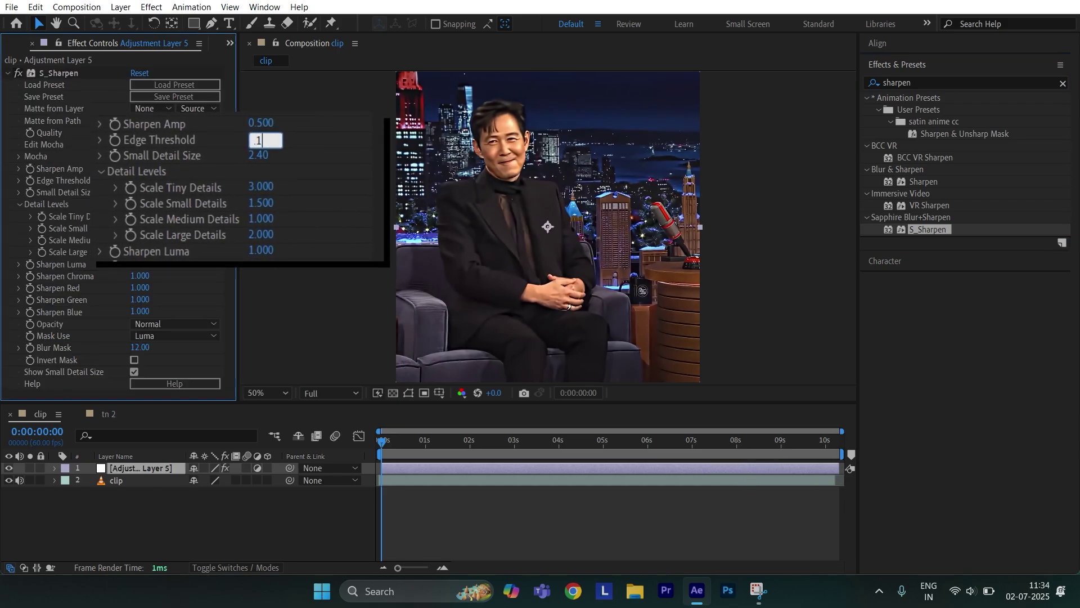
{"action": "key", "text": "Tab"}
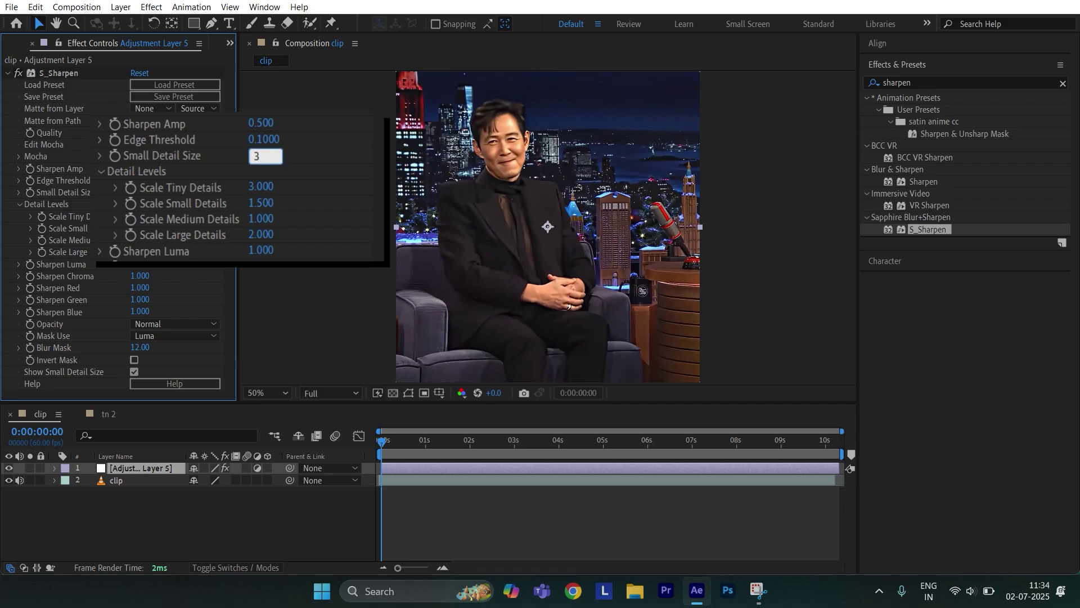
{"action": "key", "text": "Return"}
- Set the S_Sharpen detail scales to 2.5, 2.5, 1.5 and 1.5
{"action": "left_click", "coordinate": [268, 183]}
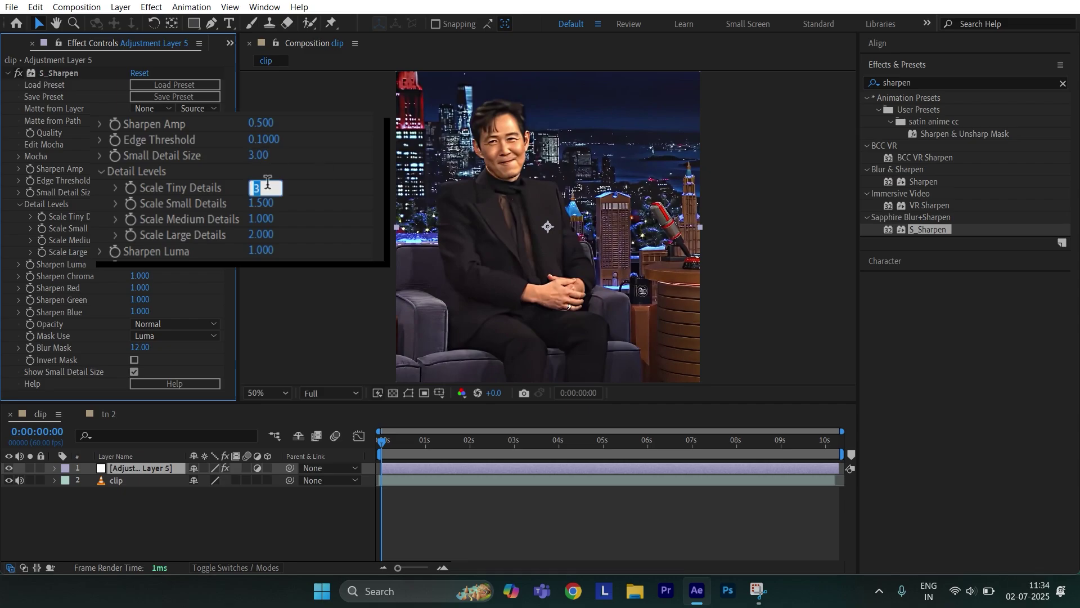
{"action": "left_click", "coordinate": [265, 199]}
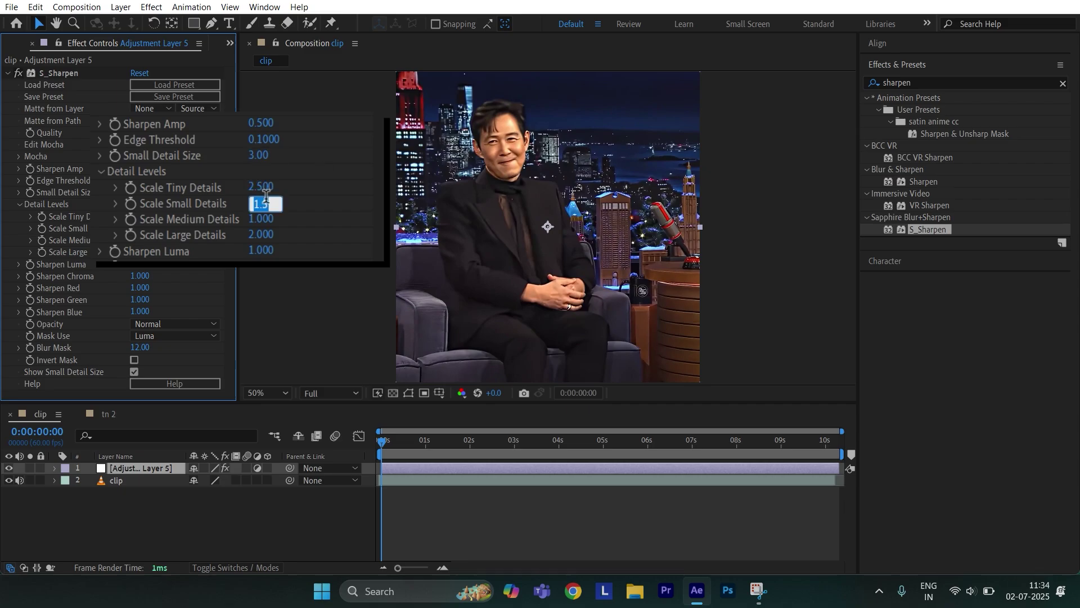
{"action": "key", "text": "Return"}
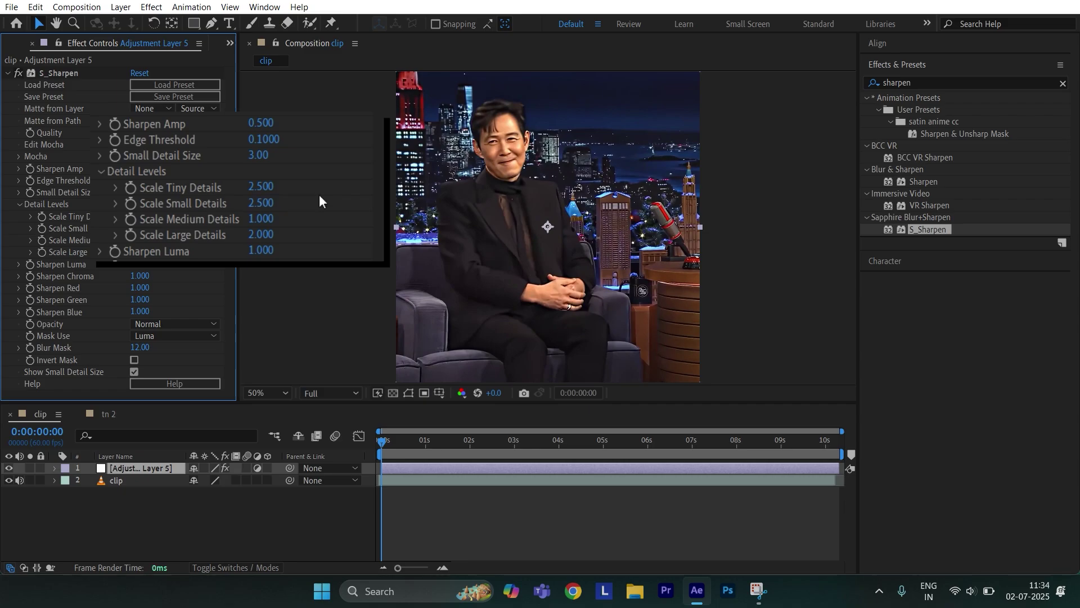
{"action": "left_click", "coordinate": [265, 218]}
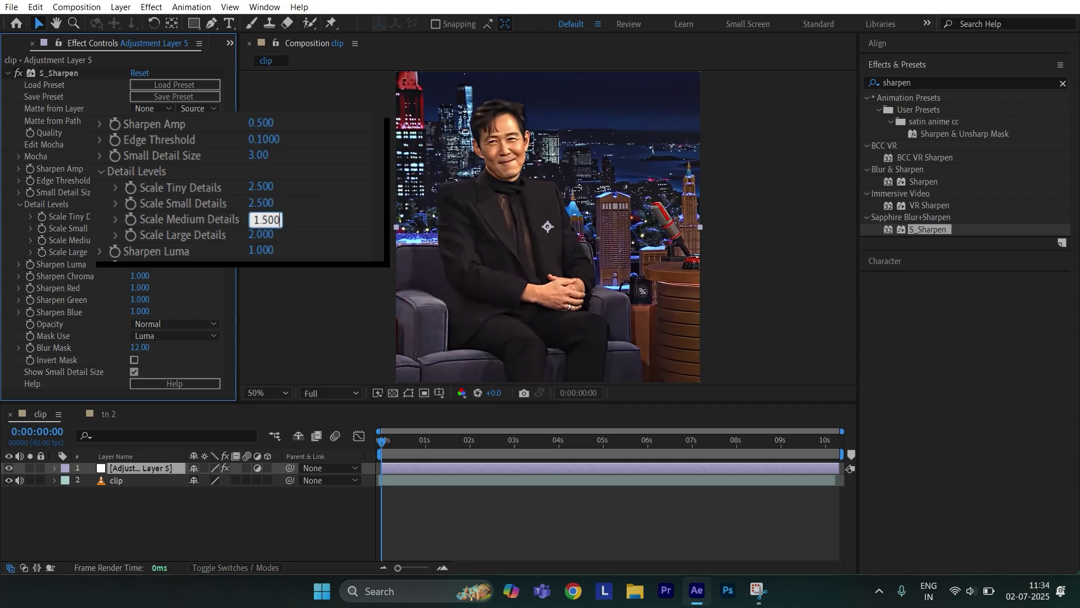
{"action": "key", "text": "Return"}
{"action": "left_click", "coordinate": [265, 235]}
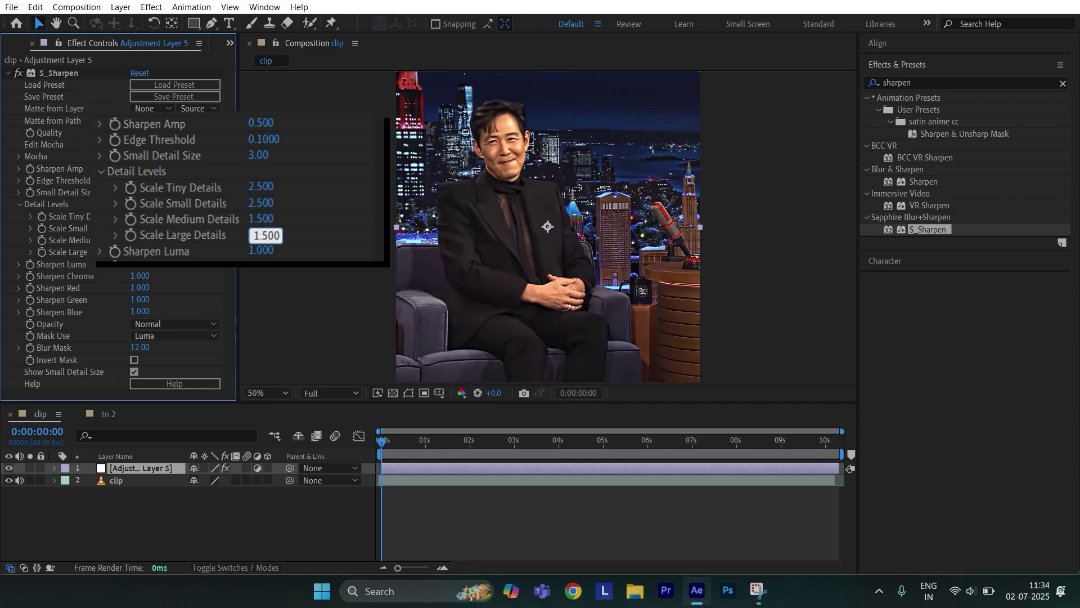
{"action": "type", "text": "1.500"}
{"action": "key", "text": "Return"}
{"action": "left_click", "coordinate": [9, 74]}
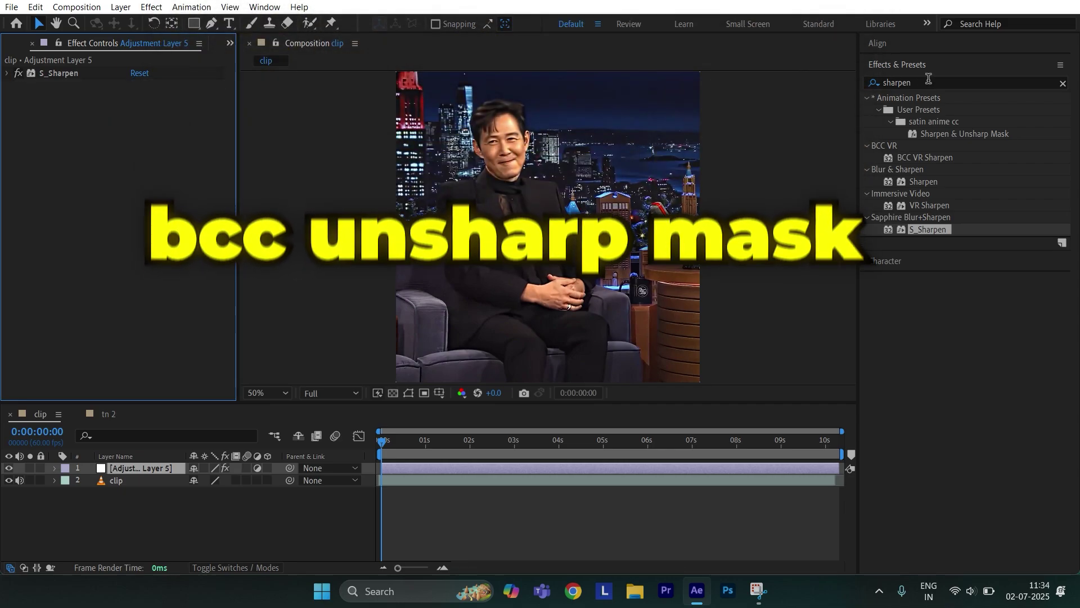
- Apply BCC Unsharp Mask to Adjustment Layer 5 with Radius 17 and Amount 7
{"action": "left_click", "coordinate": [956, 82]}
{"action": "type", "text": "bcc uns"}
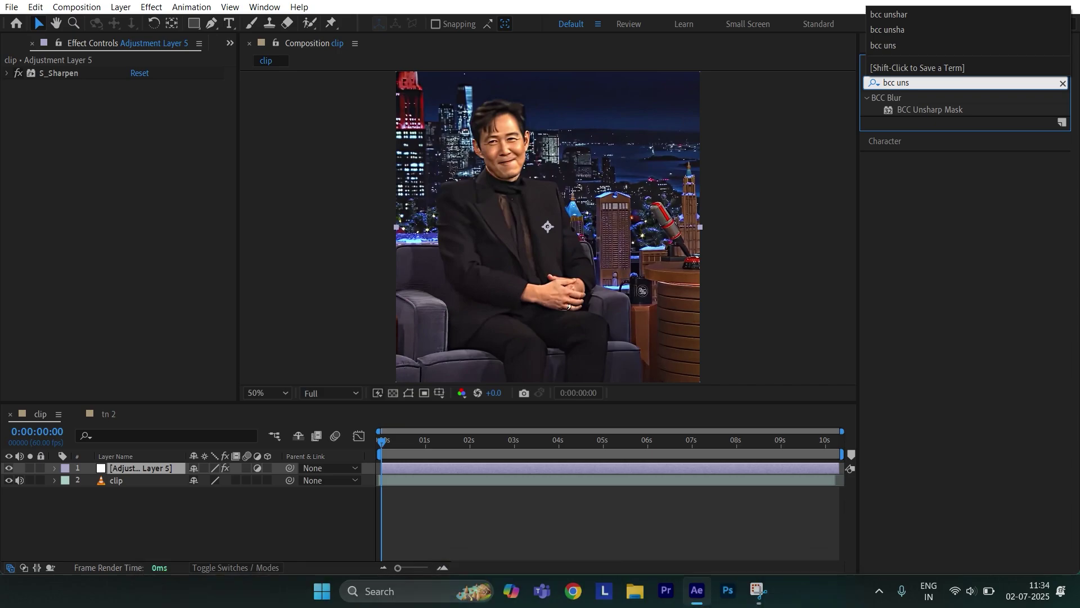
{"action": "left_click_drag", "start_coordinate": [901, 110], "coordinate": [729, 467]}
{"action": "left_click", "coordinate": [276, 179]}
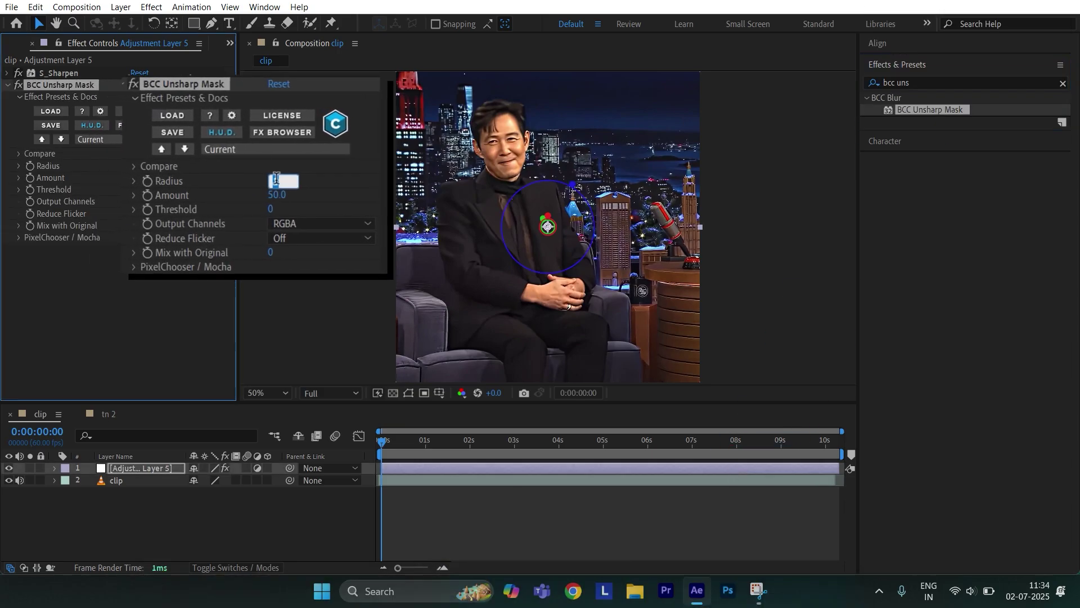
{"action": "key", "text": "Return"}
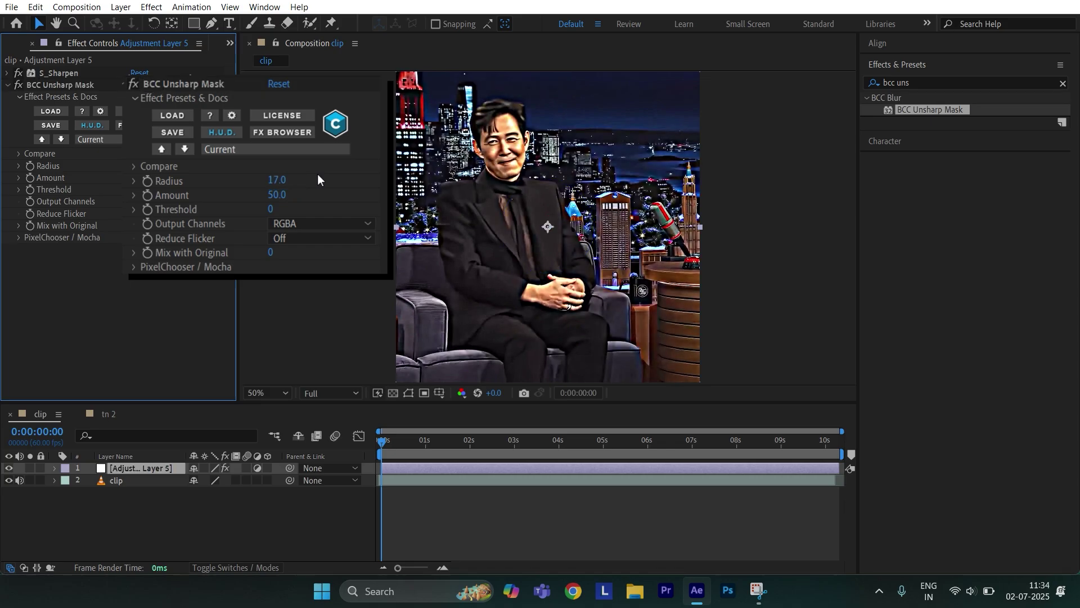
{"action": "left_click", "coordinate": [276, 195]}
{"action": "type", "text": "7"}
{"action": "key", "text": "Return"}
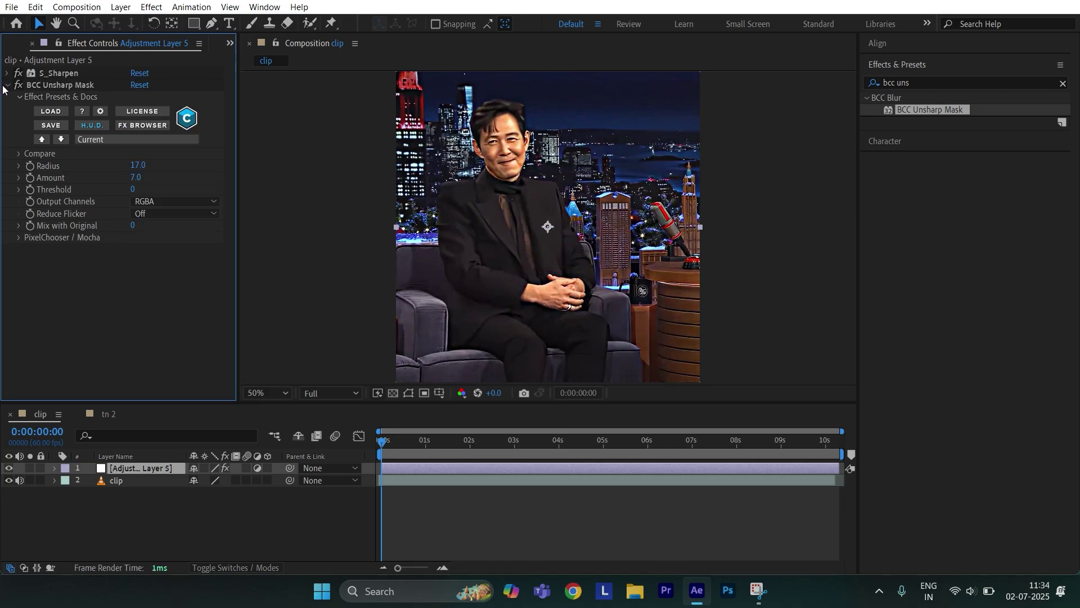
{"action": "left_click", "coordinate": [7, 85]}
- Apply Brightness & Contrast to Adjustment Layer 5 with Brightness 8 and Contrast 0
{"action": "left_click", "coordinate": [918, 83]}
{"action": "type", "text": "brightn"}
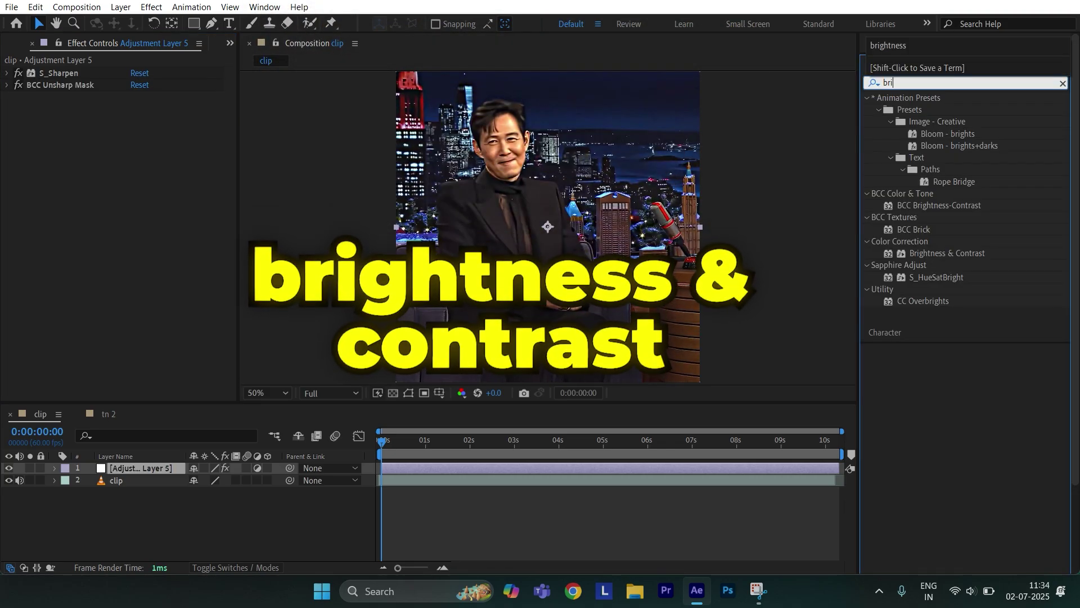
{"action": "left_click_drag", "start_coordinate": [917, 134], "coordinate": [732, 473]}
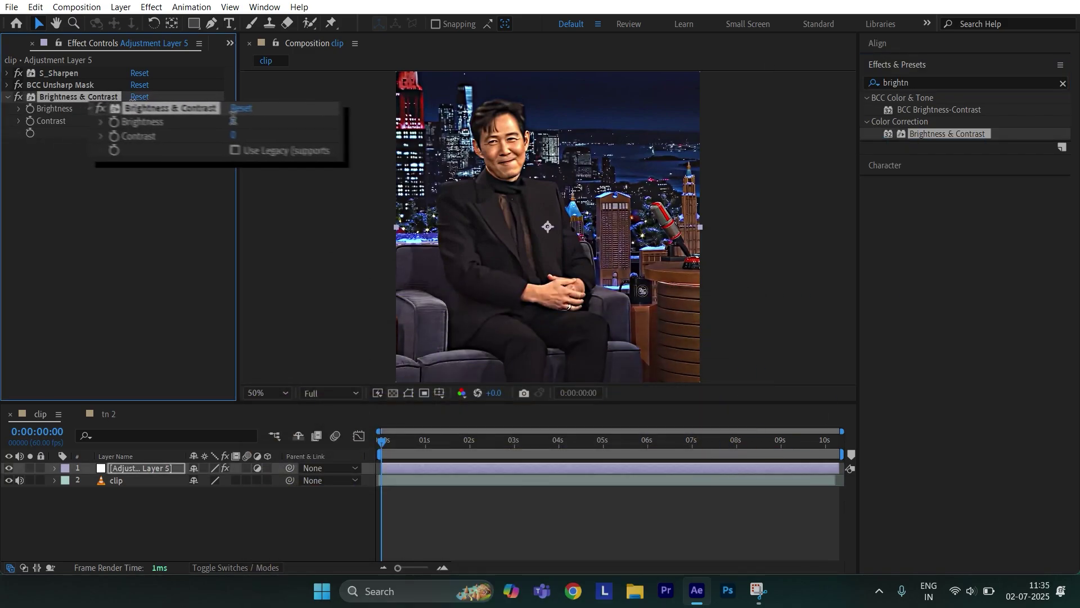
{"action": "left_click", "coordinate": [135, 108]}
{"action": "type", "text": "8"}
{"action": "key", "text": "Return"}
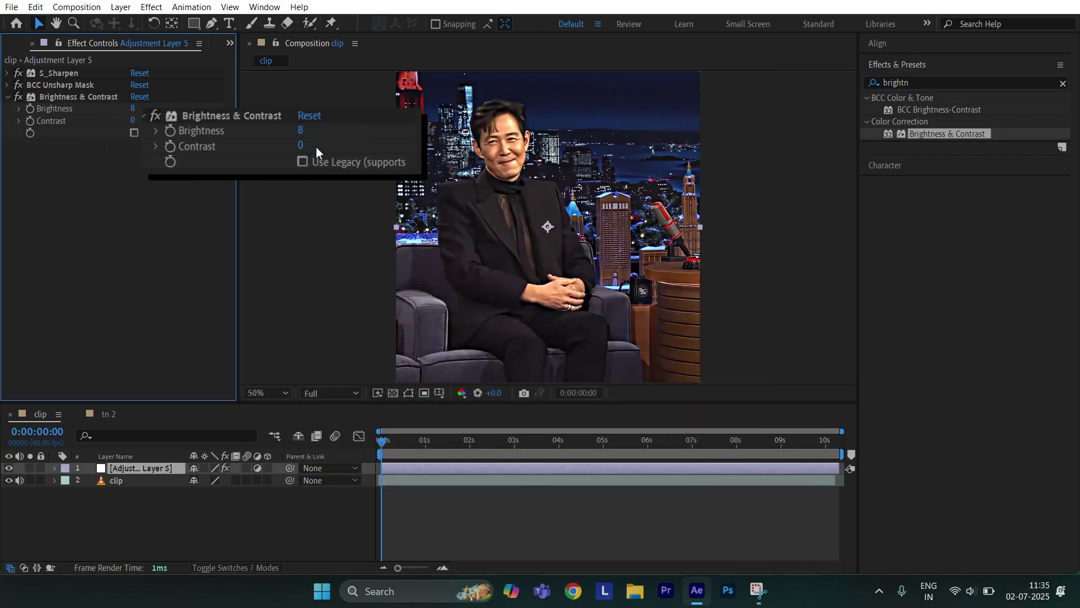
{"action": "left_click", "coordinate": [134, 122]}
{"action": "key", "text": "Return"}
{"action": "left_click", "coordinate": [7, 97]}
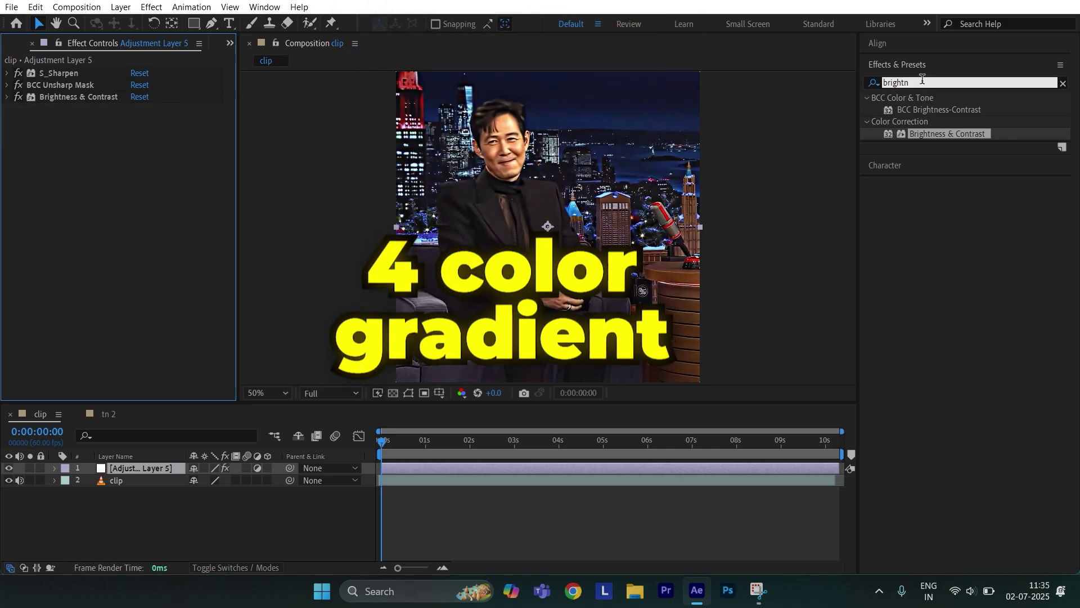
- Apply 4-Color Gradient to the adjustment layer and set Color 1 to CD7AE1
{"action": "left_click", "coordinate": [1062, 83]}
{"action": "type", "text": "4-color"}
{"action": "left_click_drag", "start_coordinate": [926, 110], "coordinate": [719, 467]}
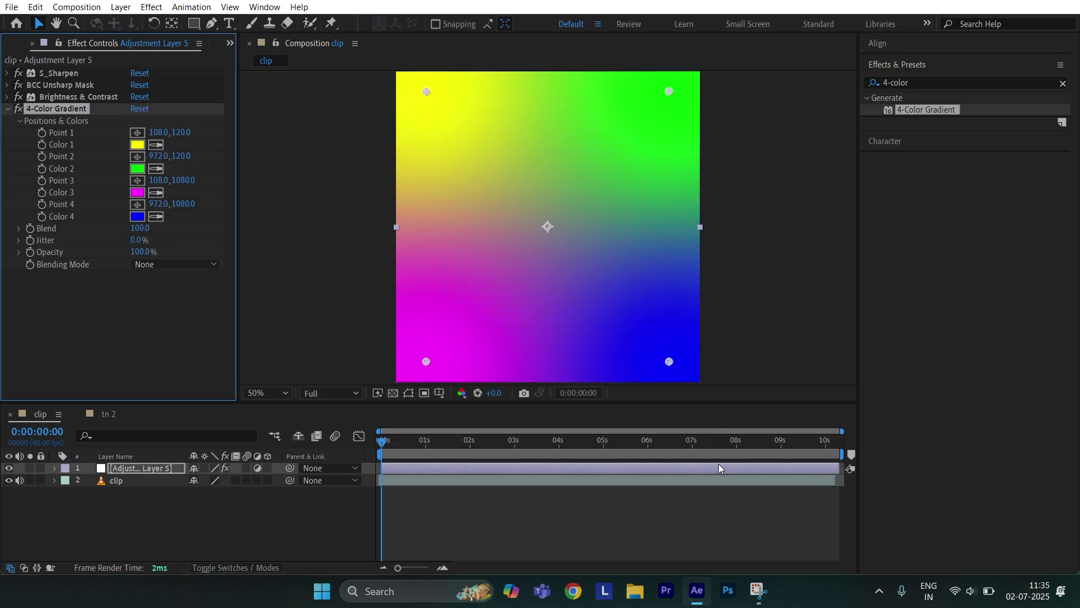
{"action": "left_click", "coordinate": [137, 144]}
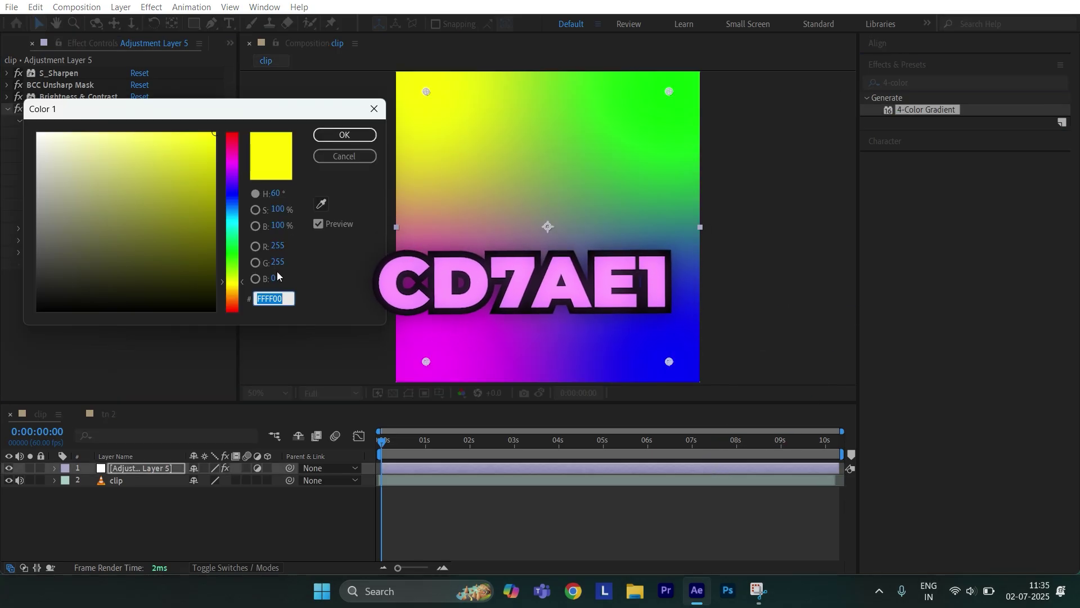
{"action": "type", "text": "CD7AE1"}
{"action": "left_click", "coordinate": [344, 135]}
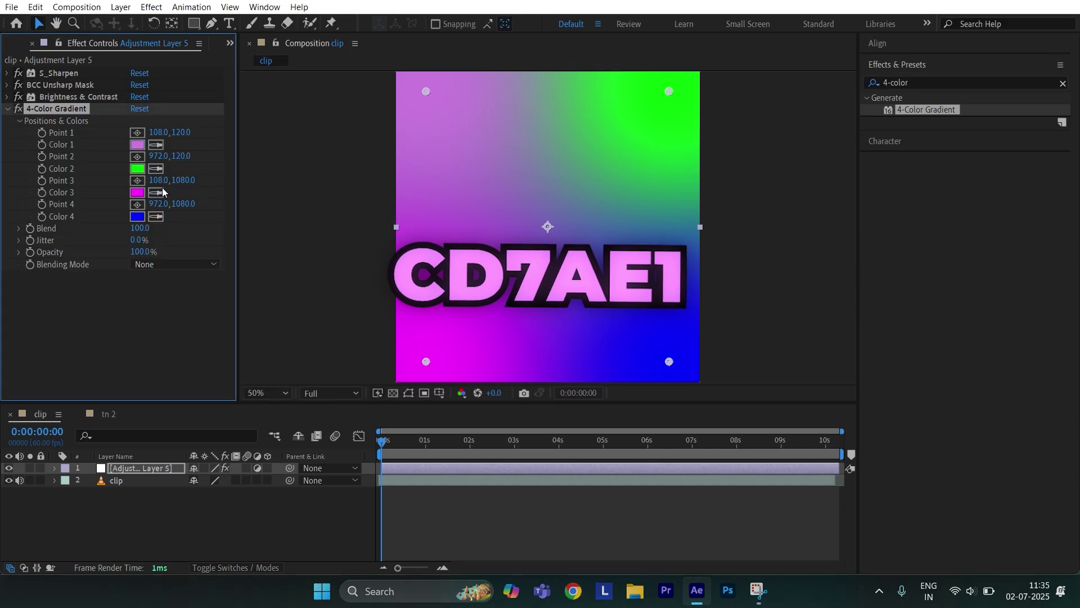
- Set gradient Colors 2, 3 and 4 to the same pink CD7AE1
{"action": "left_click", "coordinate": [138, 169]}
{"action": "type", "text": "CD7AE1"}
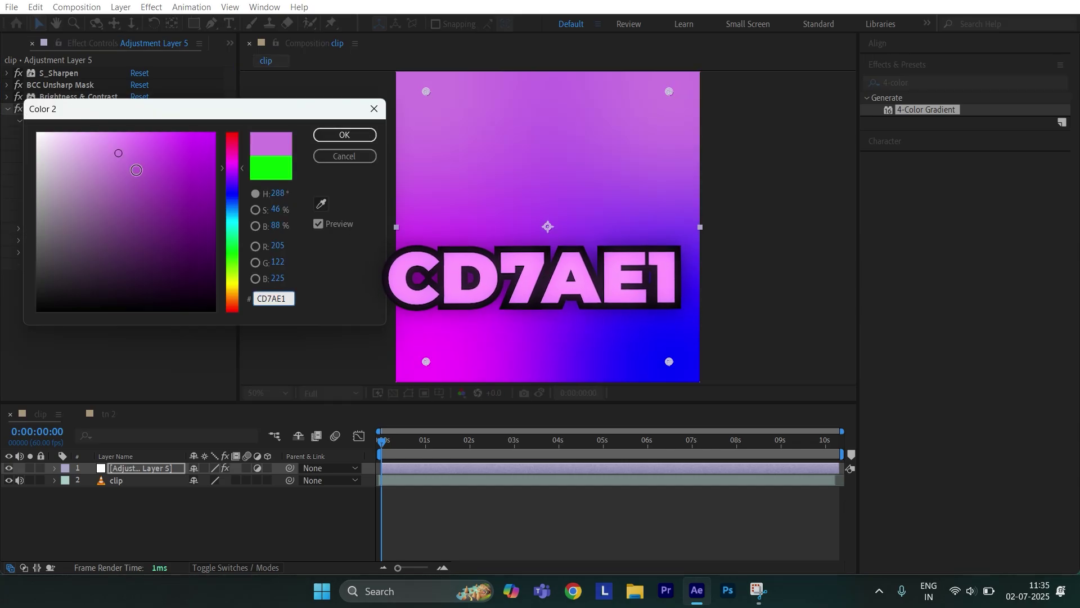
{"action": "left_click", "coordinate": [344, 135]}
{"action": "left_click", "coordinate": [135, 191]}
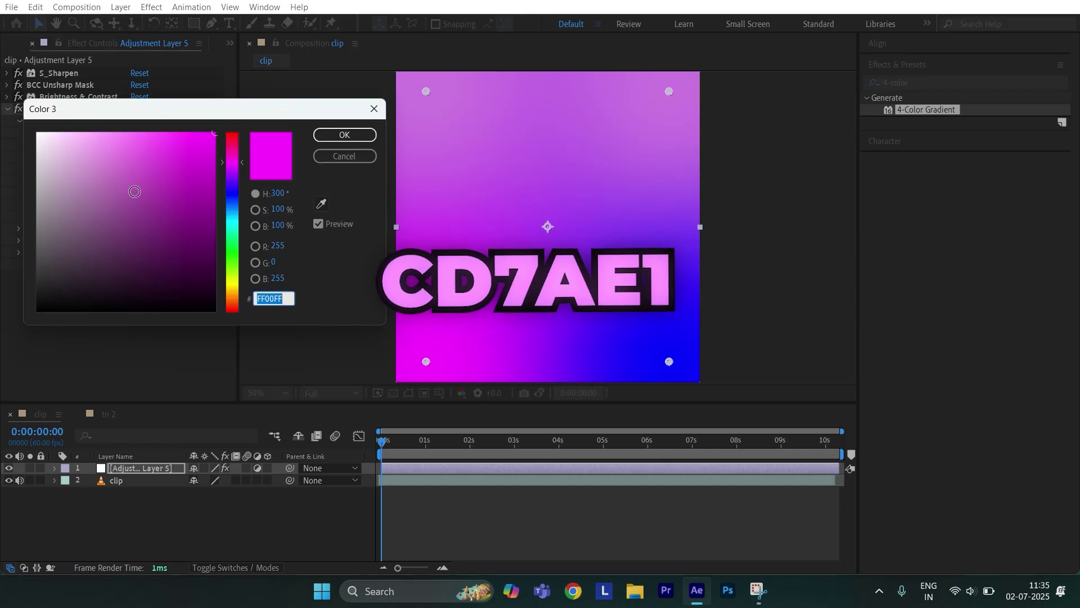
{"action": "type", "text": "CD7AE1"}
{"action": "left_click", "coordinate": [344, 135]}
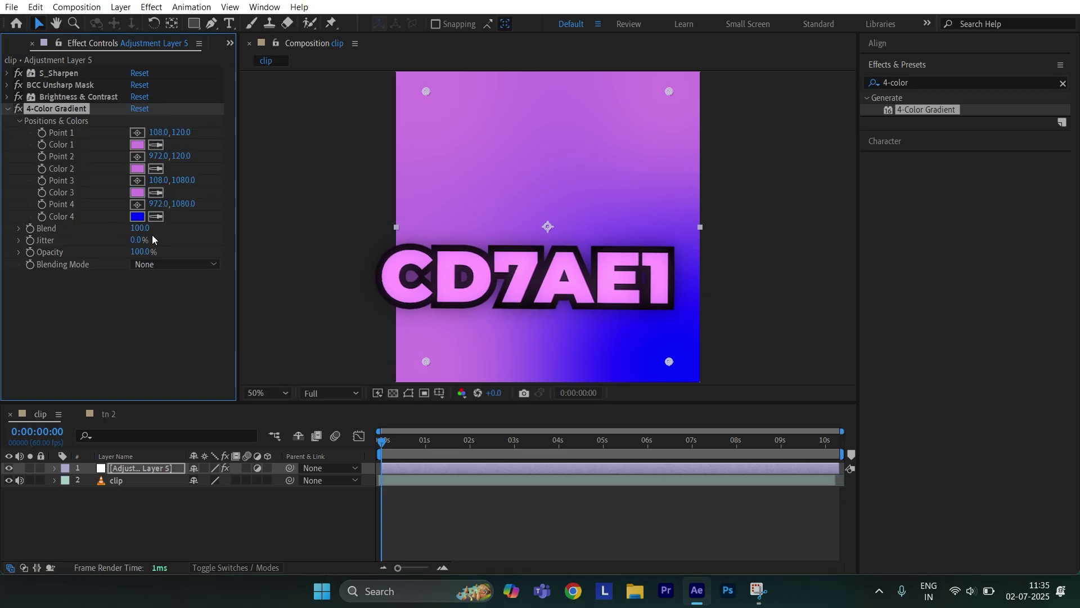
{"action": "left_click", "coordinate": [137, 216]}
{"action": "type", "text": "CD7AE1"}
{"action": "left_click", "coordinate": [345, 135]}
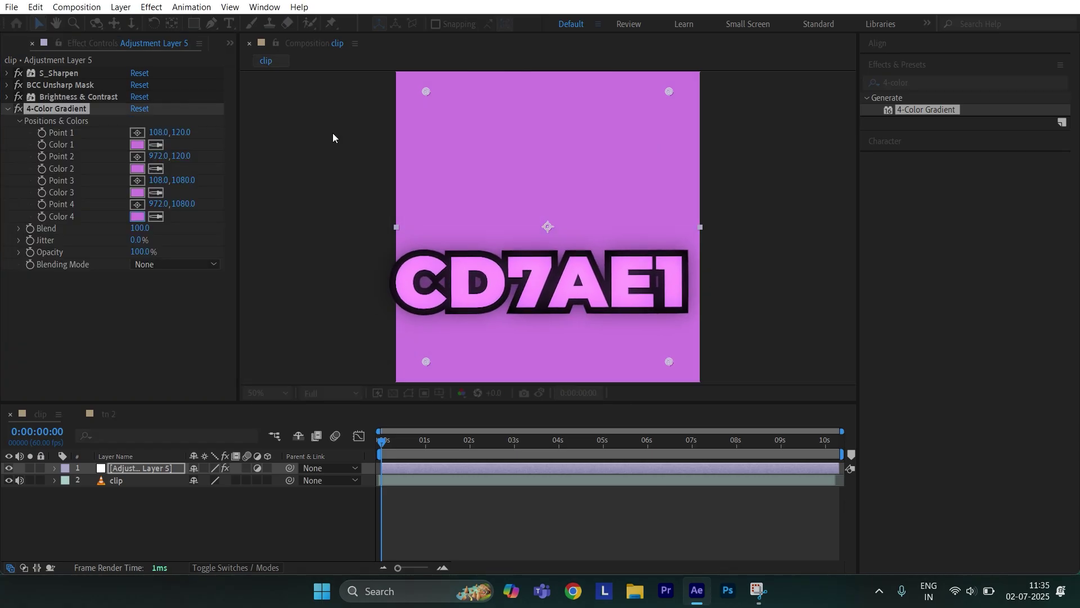
- Set the gradient's blending mode to Overlay at 15% opacity
{"action": "left_click", "coordinate": [205, 262]}
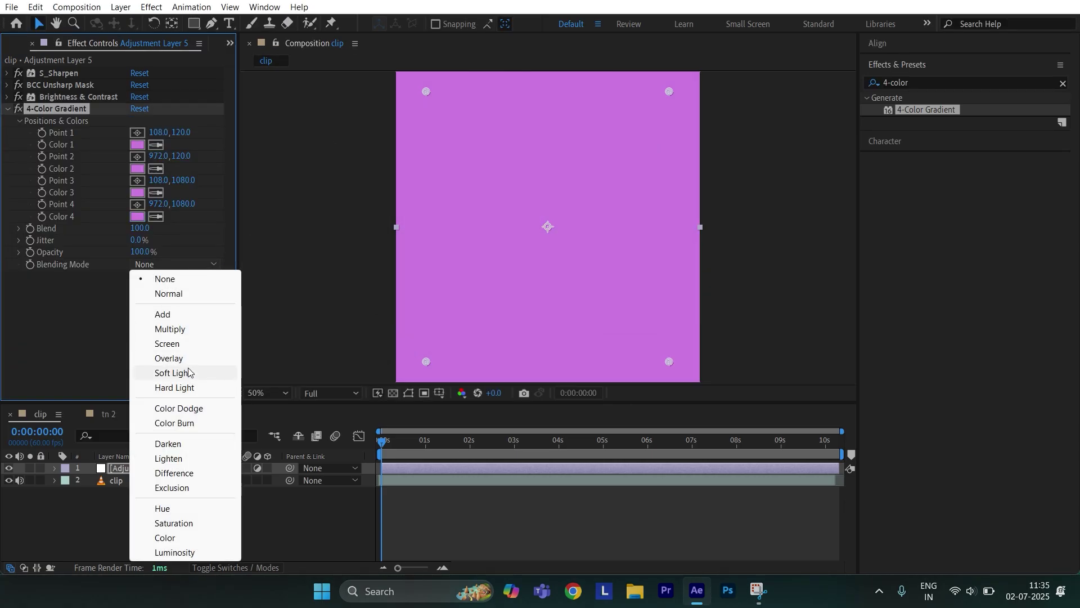
{"action": "left_click", "coordinate": [174, 357]}
{"action": "left_click", "coordinate": [151, 247]}
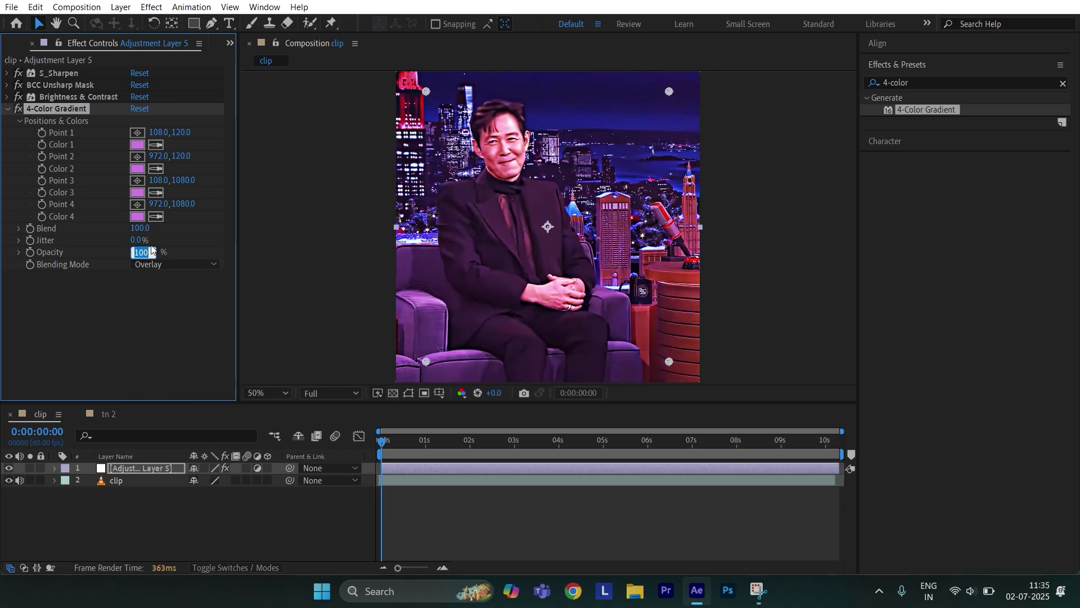
{"action": "key", "text": "Return"}
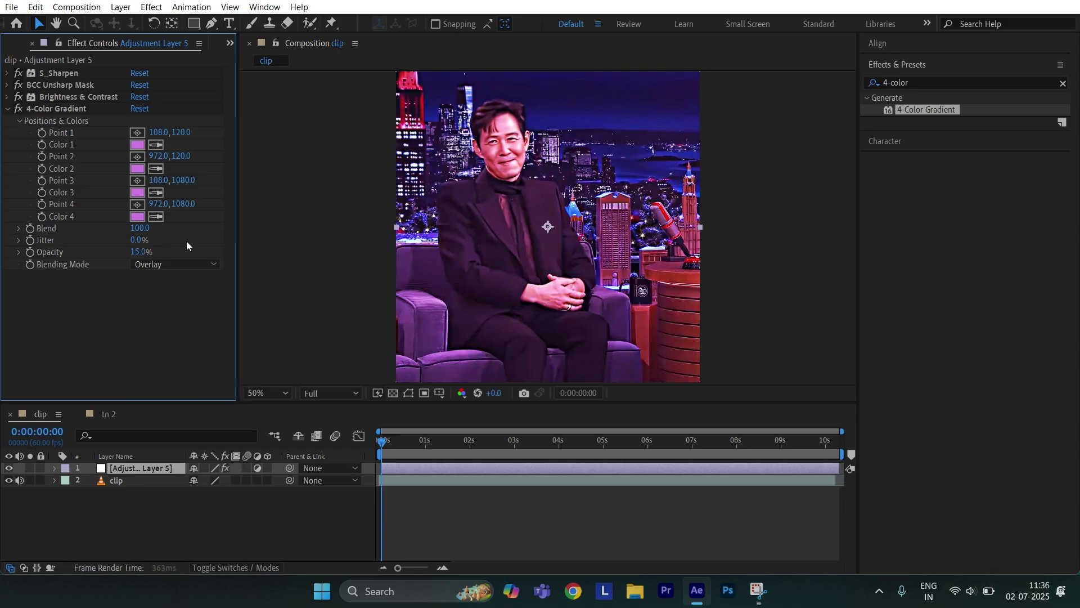
{"action": "key", "text": "ctrl+f"}
- Apply the Looks effect to the adjustment layer and add Spot Exposure in the Looks editor
{"action": "type", "text": "looks"}
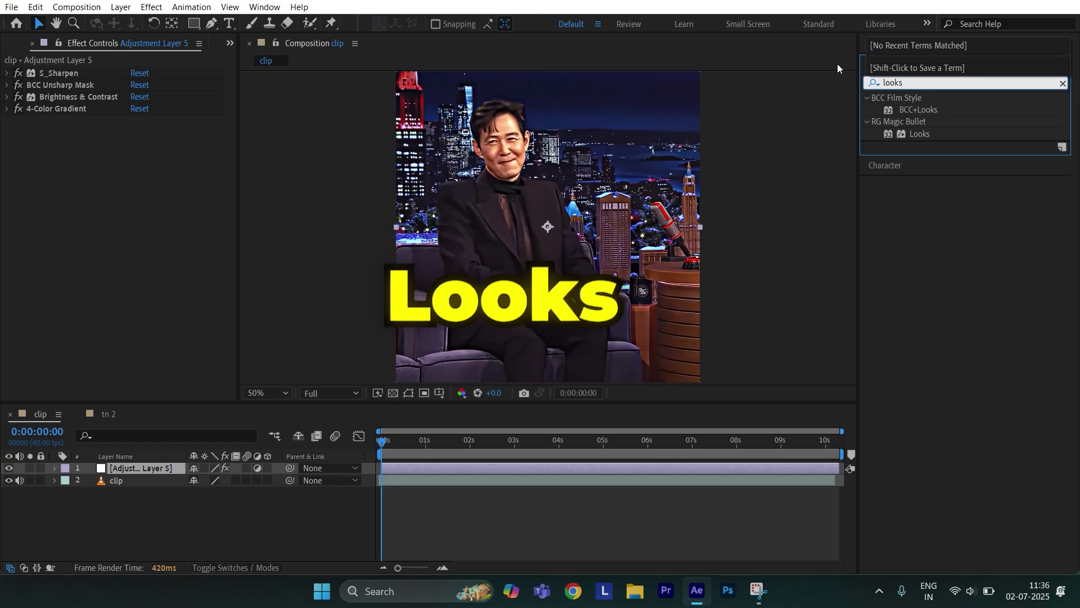
{"action": "left_click_drag", "start_coordinate": [918, 134], "coordinate": [725, 466]}
{"action": "left_click", "coordinate": [55, 197]}
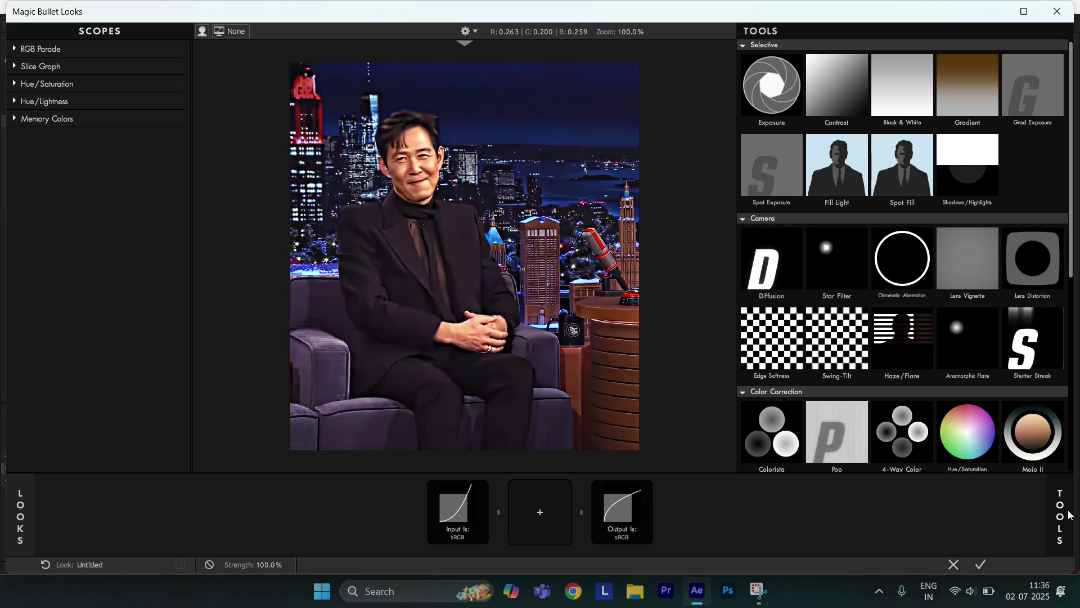
{"action": "double_click", "coordinate": [778, 189]}
{"action": "left_click", "coordinate": [552, 498]}
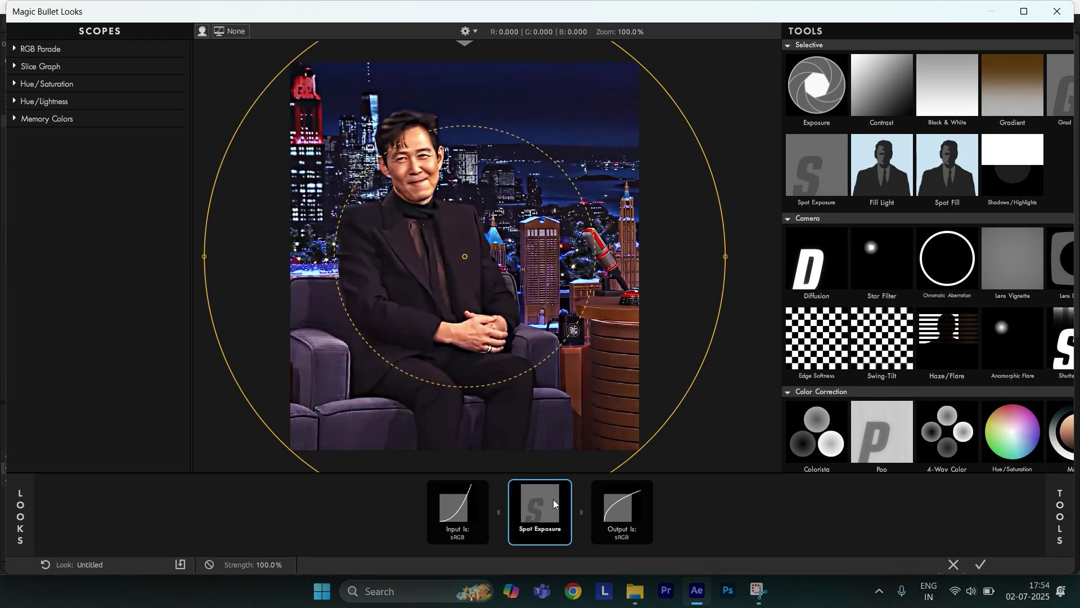
- Set Spot Exposure to +0.20 stops, radius 1.084, spread 0.633 and falloff 0
{"action": "double_click", "coordinate": [952, 77]}
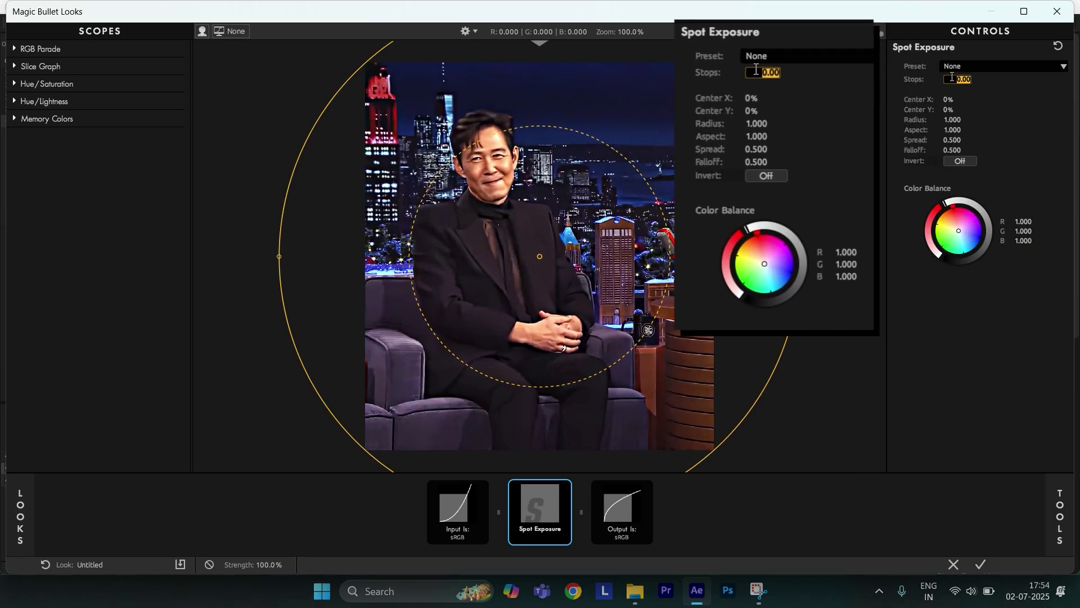
{"action": "type", "text": ".20"}
{"action": "key", "text": "Return"}
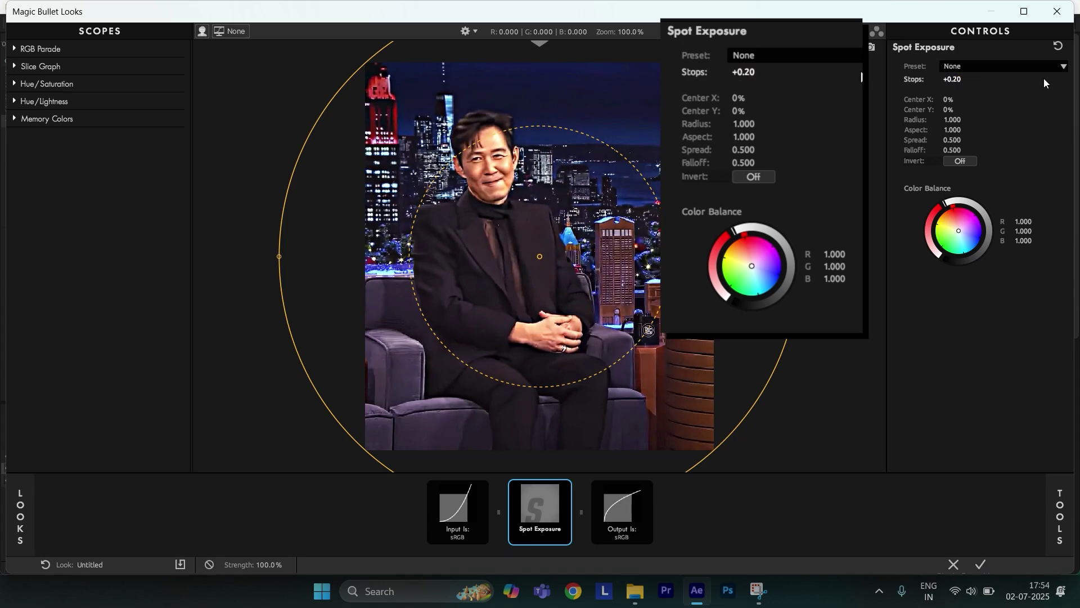
{"action": "double_click", "coordinate": [954, 120]}
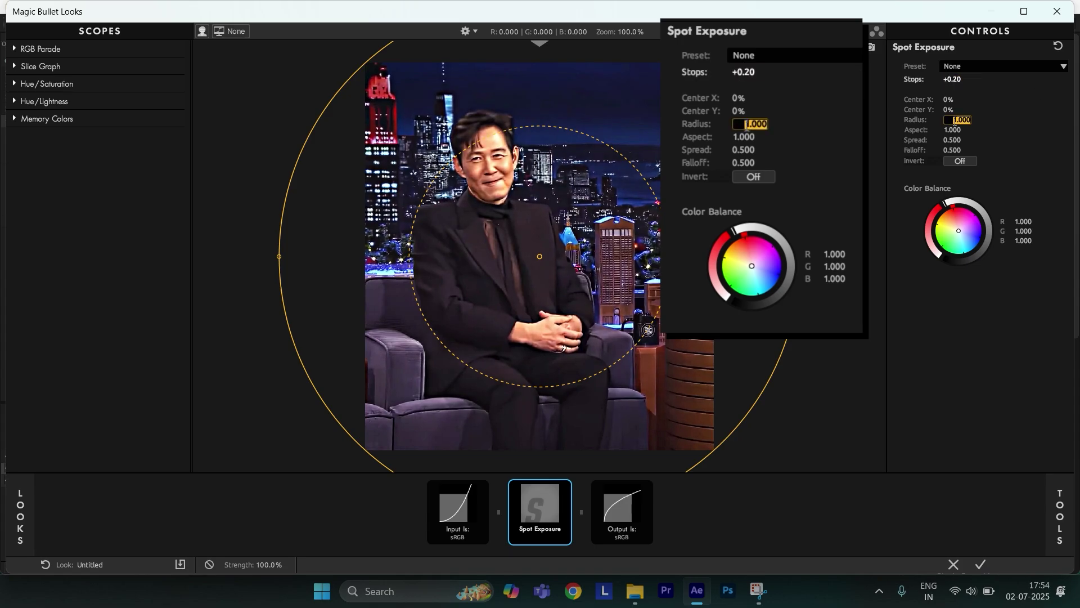
{"action": "type", "text": "1."}
{"action": "key", "text": "Return"}
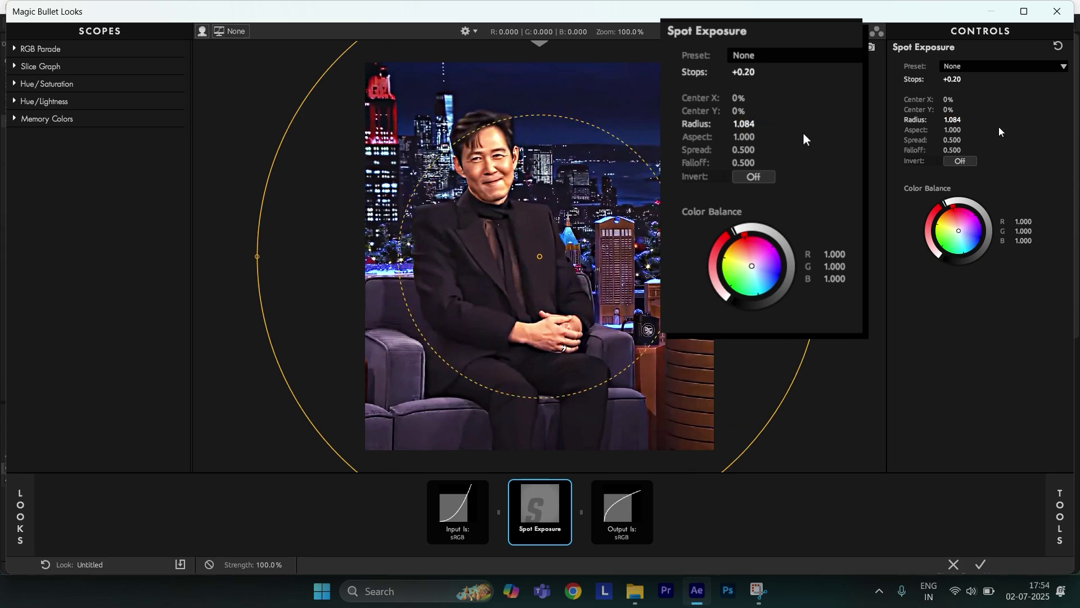
{"action": "double_click", "coordinate": [955, 140]}
{"action": "key", "text": "BackSpace"}
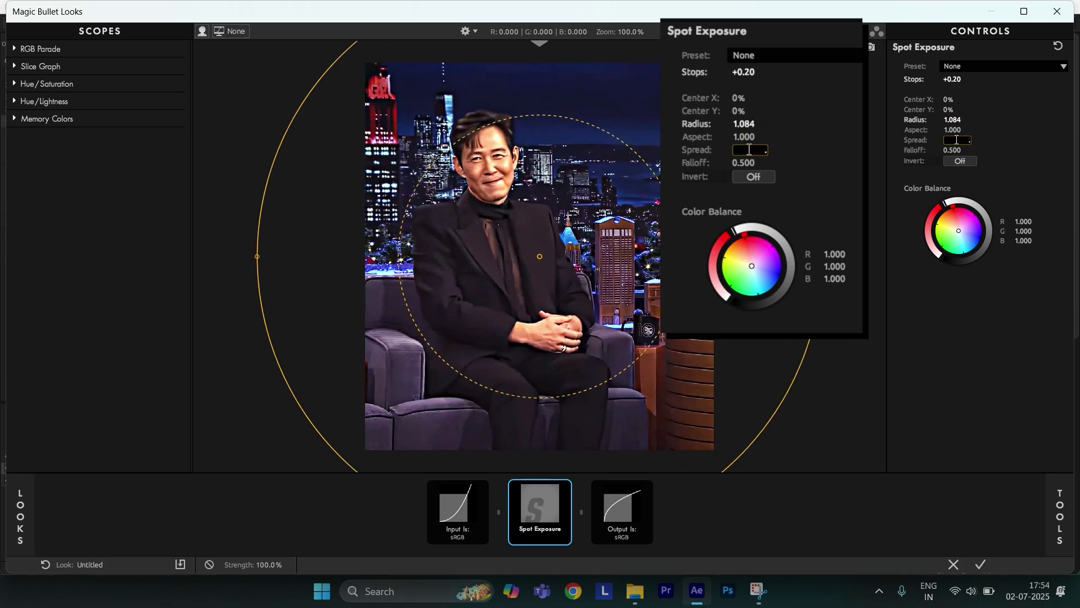
{"action": "key", "text": "Return"}
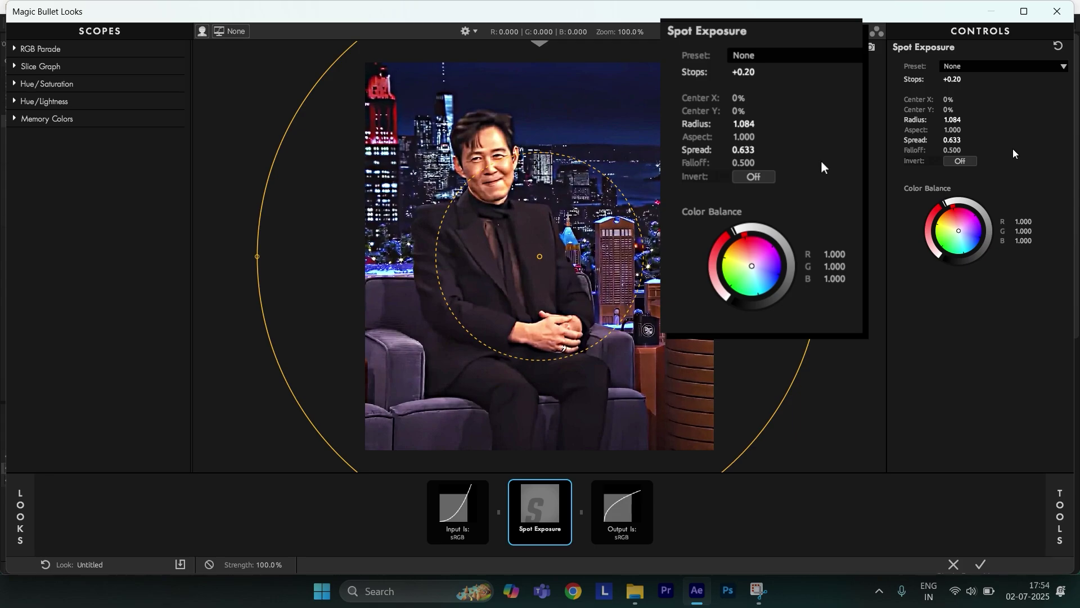
{"action": "double_click", "coordinate": [957, 150]}
{"action": "type", "text": "0"}
{"action": "key", "text": "Return"}
- Add a Gradient after Spot Exposure with Y1 +51% and Y2 +11.6%
{"action": "mouse_move", "coordinate": [1041, 462]}
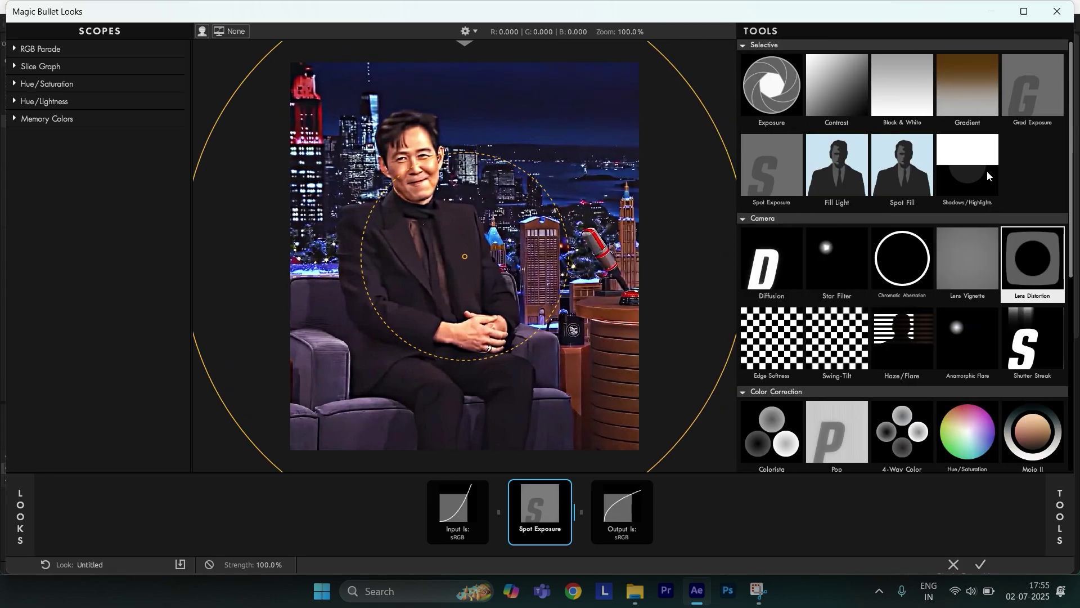
{"action": "double_click", "coordinate": [973, 80]}
{"action": "left_click_drag", "start_coordinate": [498, 498], "coordinate": [569, 505]}
{"action": "double_click", "coordinate": [1001, 90]}
{"action": "type", "text": "51"}
{"action": "key", "text": "Return"}
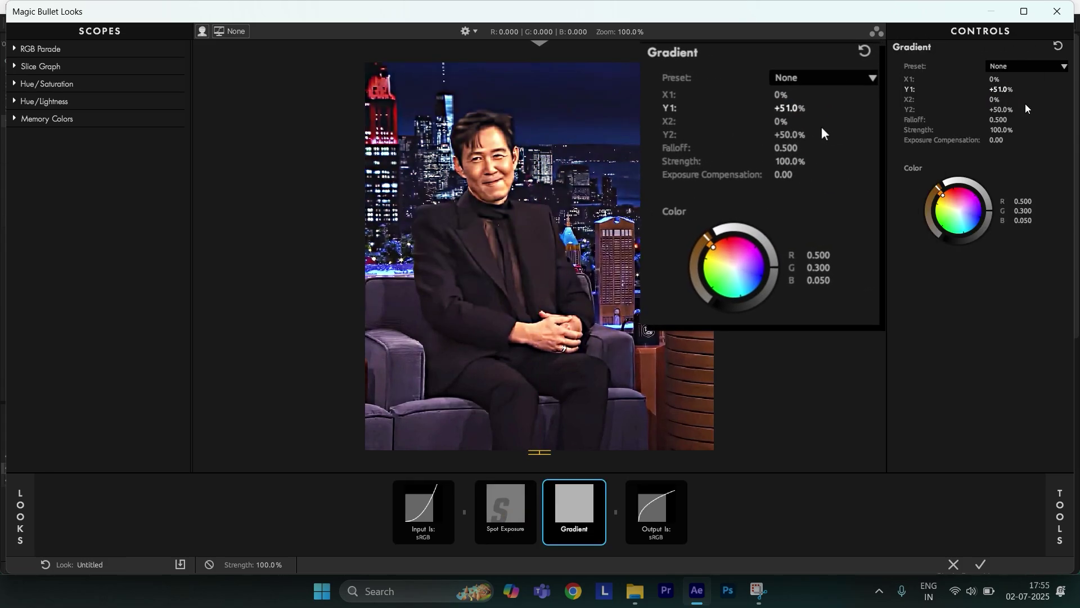
{"action": "double_click", "coordinate": [1000, 110]}
{"action": "type", "text": "11.6"}
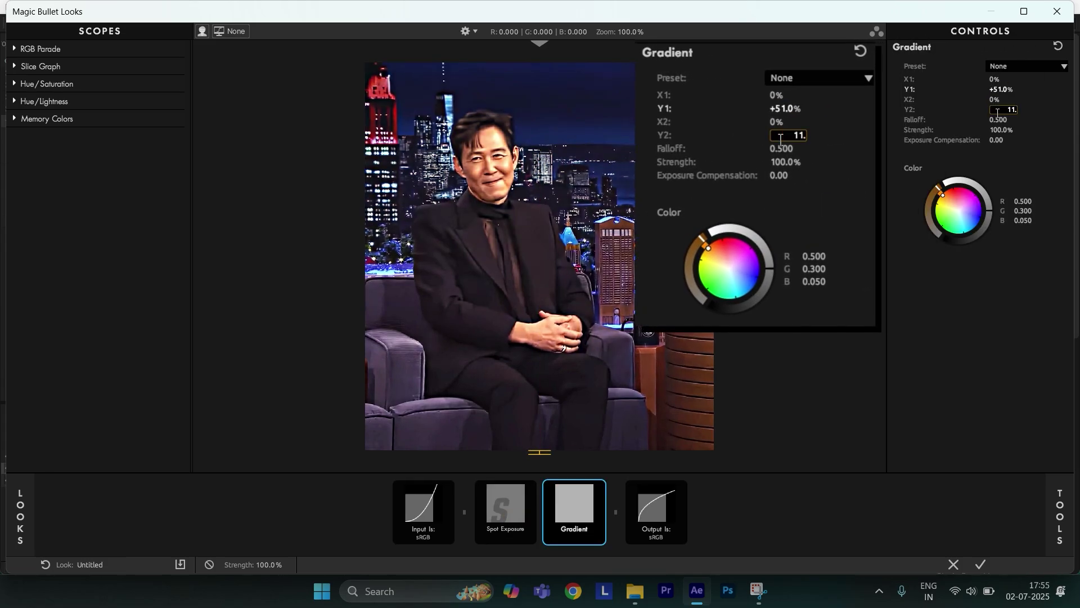
{"action": "key", "text": "Return"}
- Set the Gradient strength to 77% and its colour to RGB 0.655, 0.655, 0.655
{"action": "double_click", "coordinate": [1004, 130]}
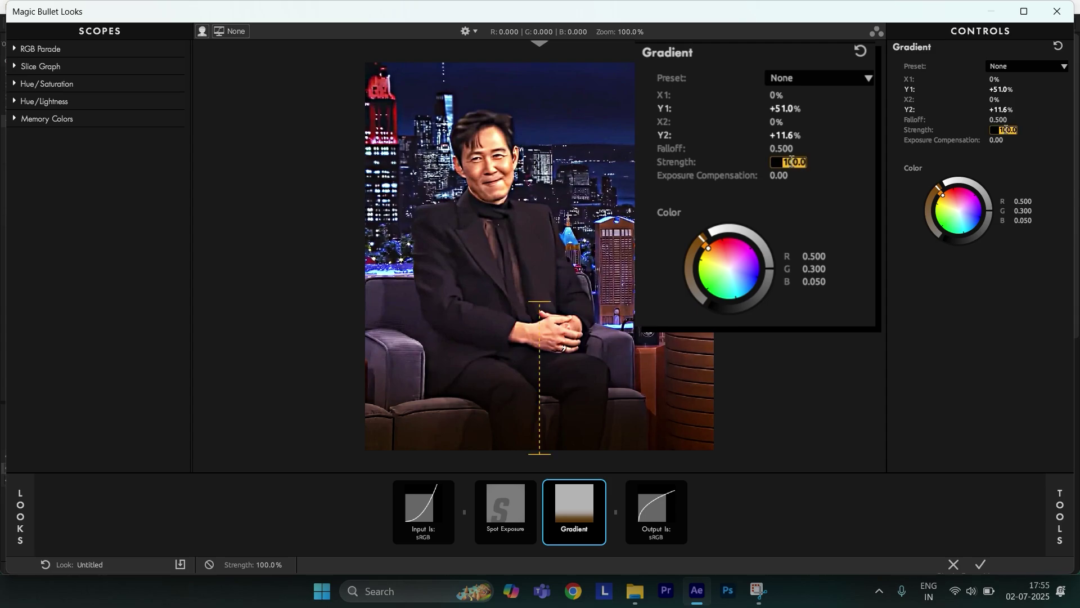
{"action": "type", "text": "77"}
{"action": "key", "text": "Return"}
{"action": "double_click", "coordinate": [1026, 202]}
{"action": "type", "text": ".655"}
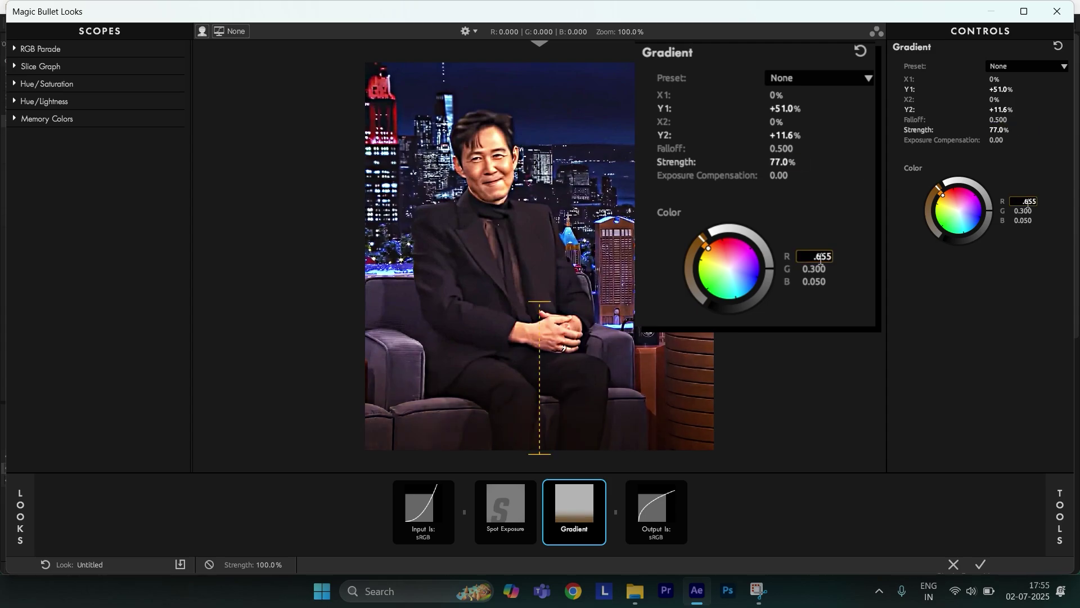
{"action": "key", "text": "Return"}
{"action": "double_click", "coordinate": [1034, 211]}
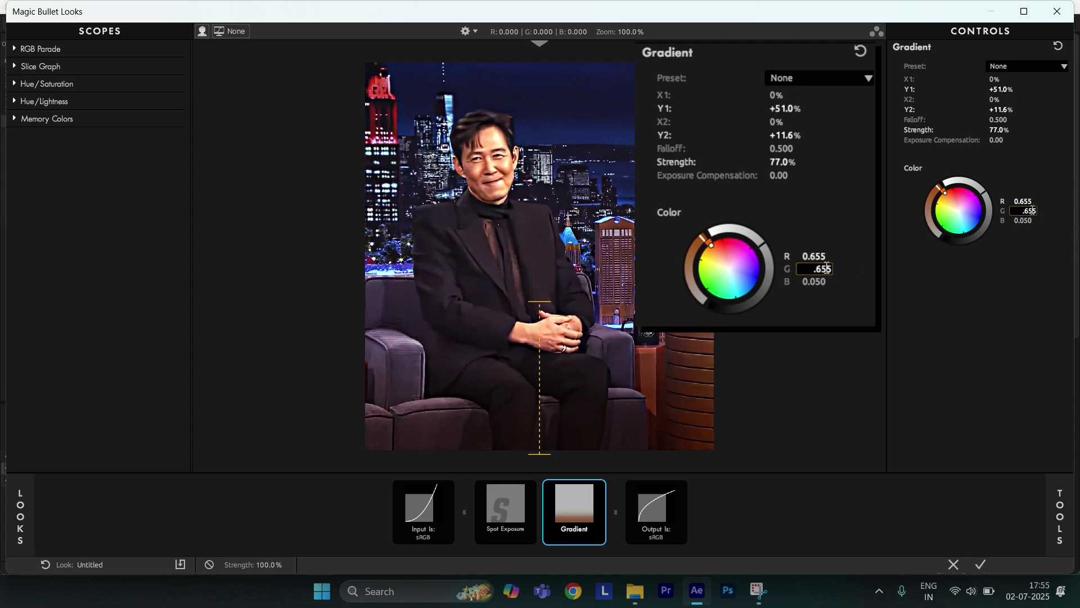
{"action": "type", "text": ".655"}
{"action": "key", "text": "Return"}
{"action": "double_click", "coordinate": [1034, 220]}
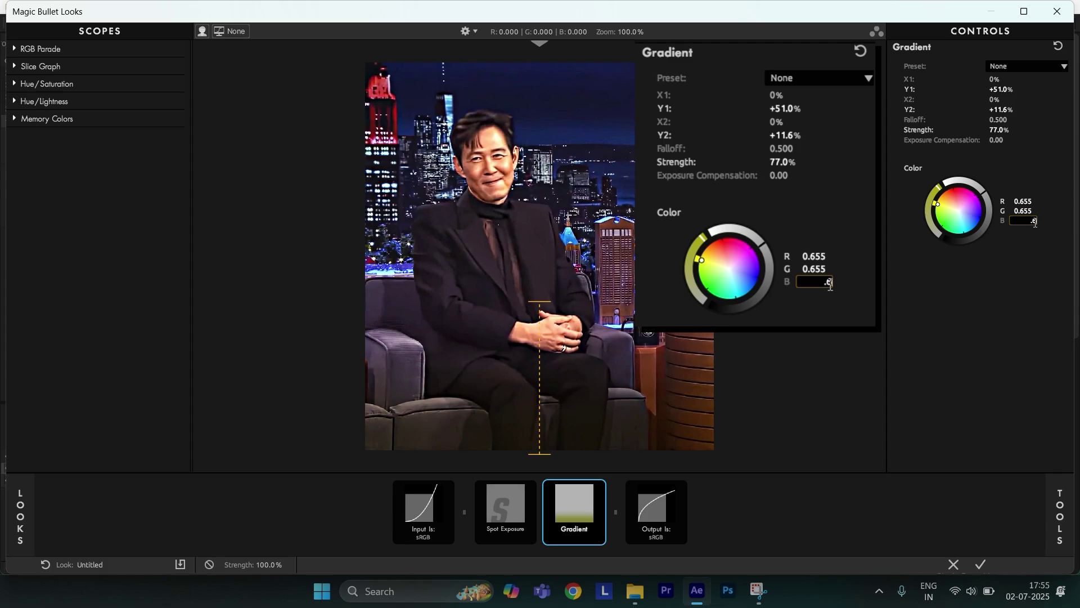
{"action": "type", "text": ".655"}
{"action": "key", "text": "Return"}
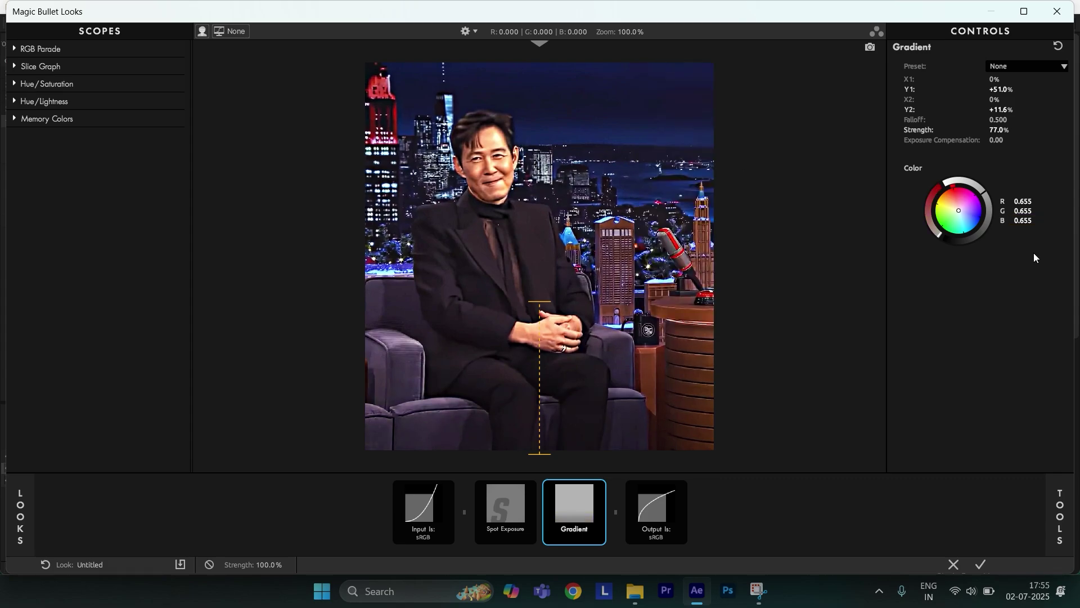
- Add a Color Blend tinted R 0.999, G 0.932, B 0.863 after the Gradient
{"action": "left_click", "coordinate": [1060, 517]}
{"action": "scroll", "coordinate": [1027, 305], "scroll_direction": "down", "scroll_amount": 2}
{"action": "scroll", "coordinate": [1027, 306], "scroll_direction": "down", "scroll_amount": 2}
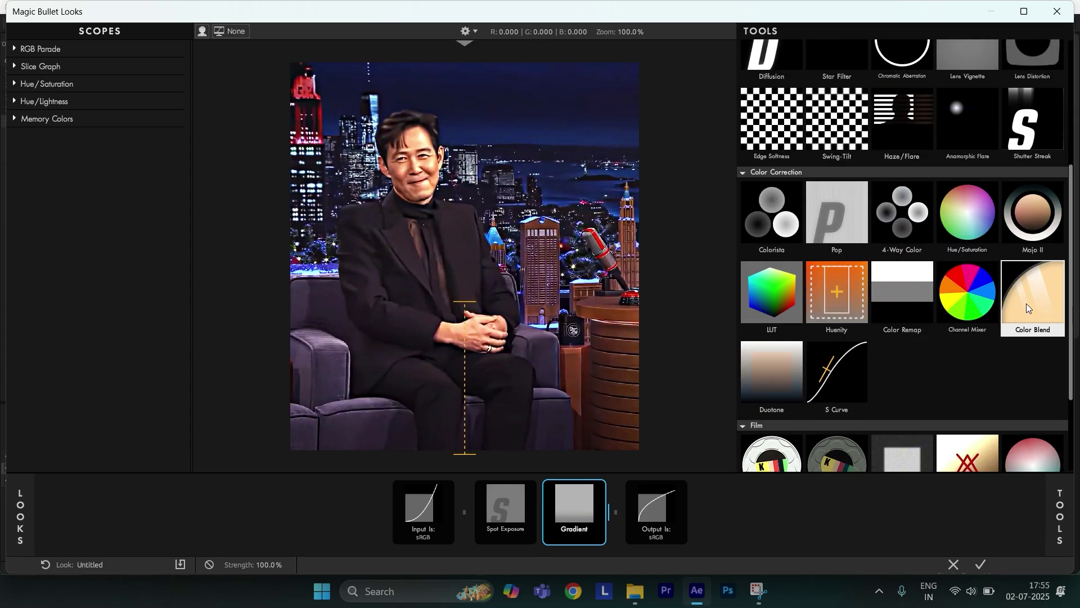
{"action": "double_click", "coordinate": [1027, 303]}
{"action": "key", "text": "BackSpace"}
{"action": "key", "text": "Return"}
{"action": "left_click_drag", "start_coordinate": [816, 183], "coordinate": [832, 182]}
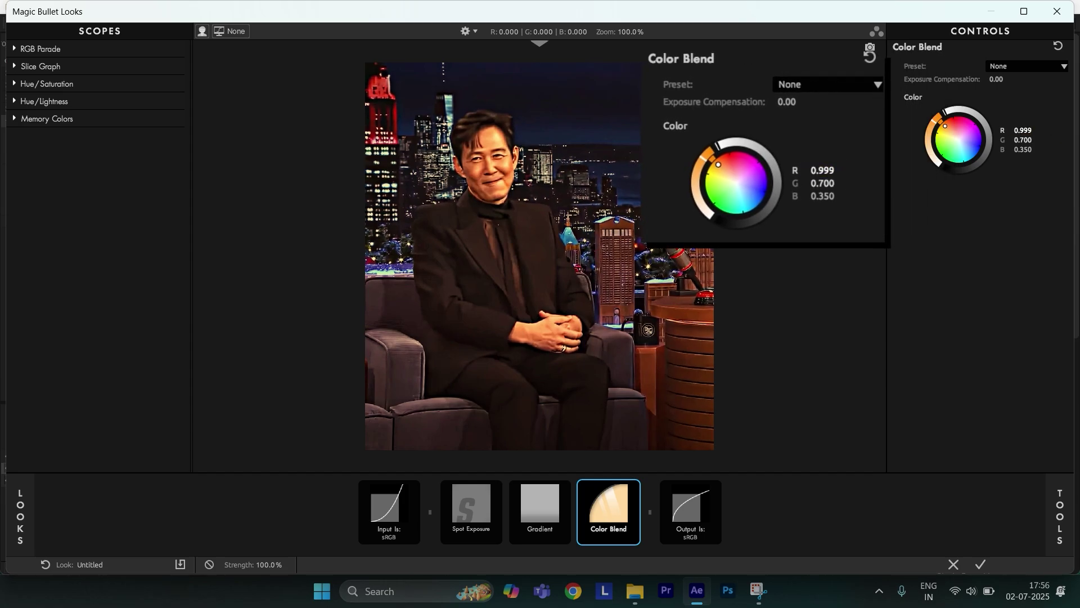
{"action": "key", "text": "Return"}
{"action": "double_click", "coordinate": [834, 196]}
{"action": "key", "text": "BackSpace"}
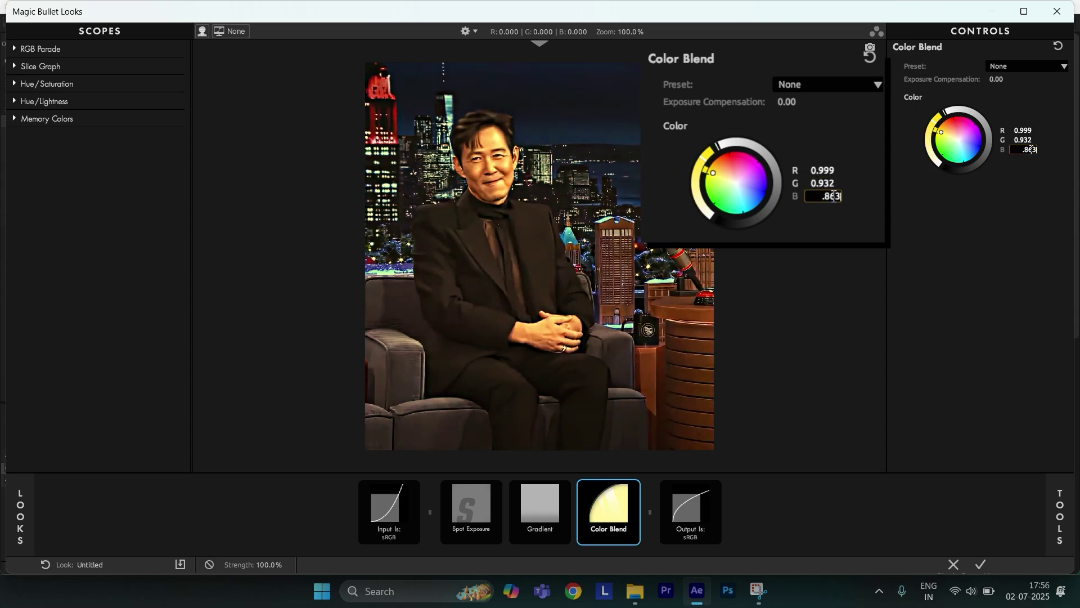
{"action": "type", "text": ".863"}
{"action": "key", "text": "Return"}
{"action": "left_click", "coordinate": [1060, 516]}
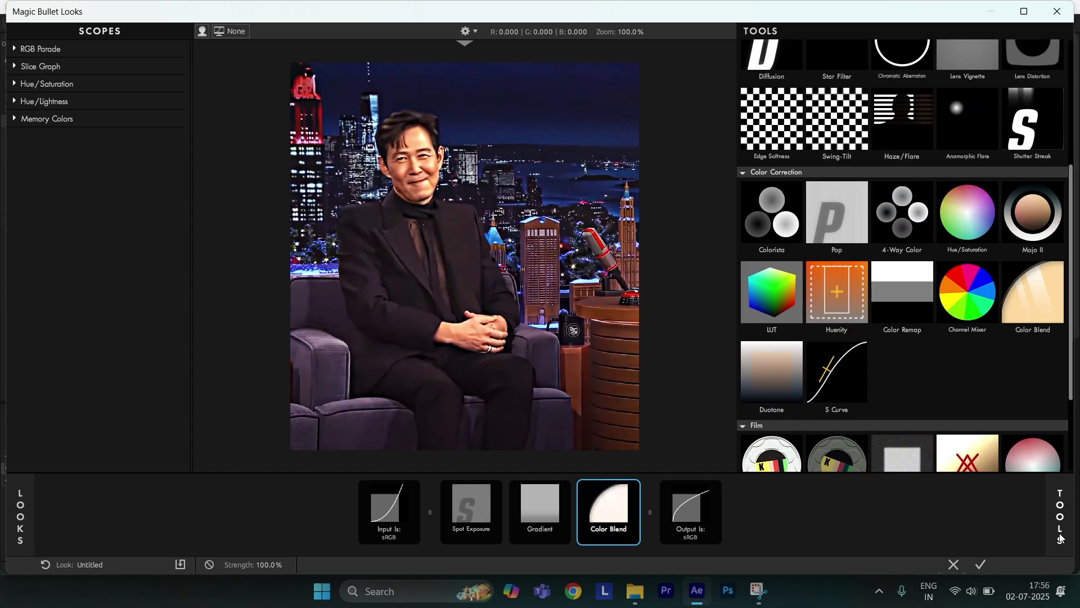
- Add Colorista after Color Blend with exposure +0.70, contrast +0.13, saturation 93.3%
{"action": "left_click_drag", "start_coordinate": [772, 216], "coordinate": [650, 496]}
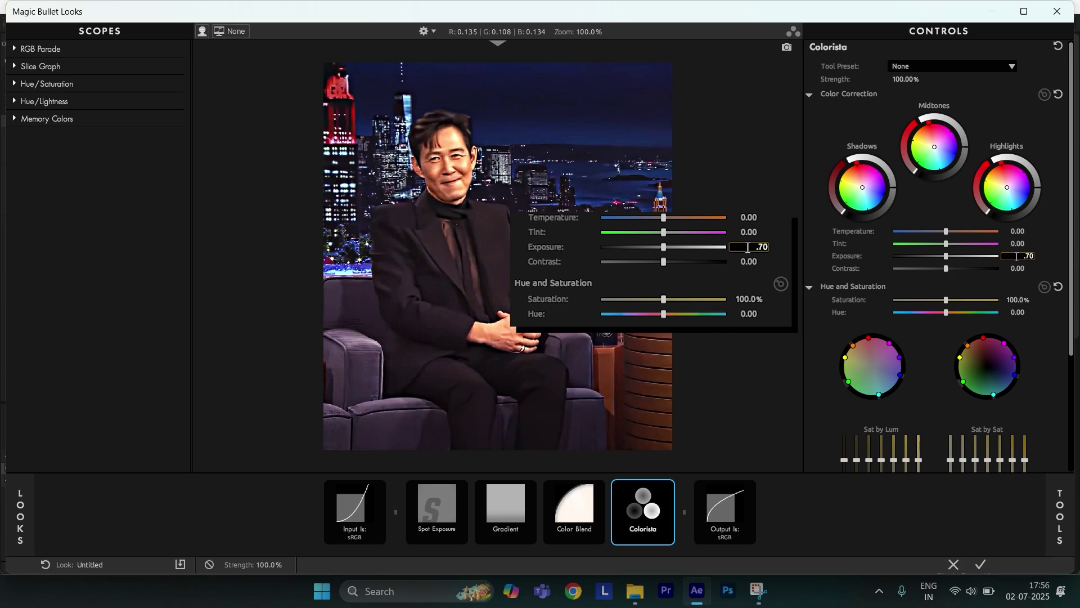
{"action": "type", "text": ".70"}
{"action": "left_click", "coordinate": [1019, 269]}
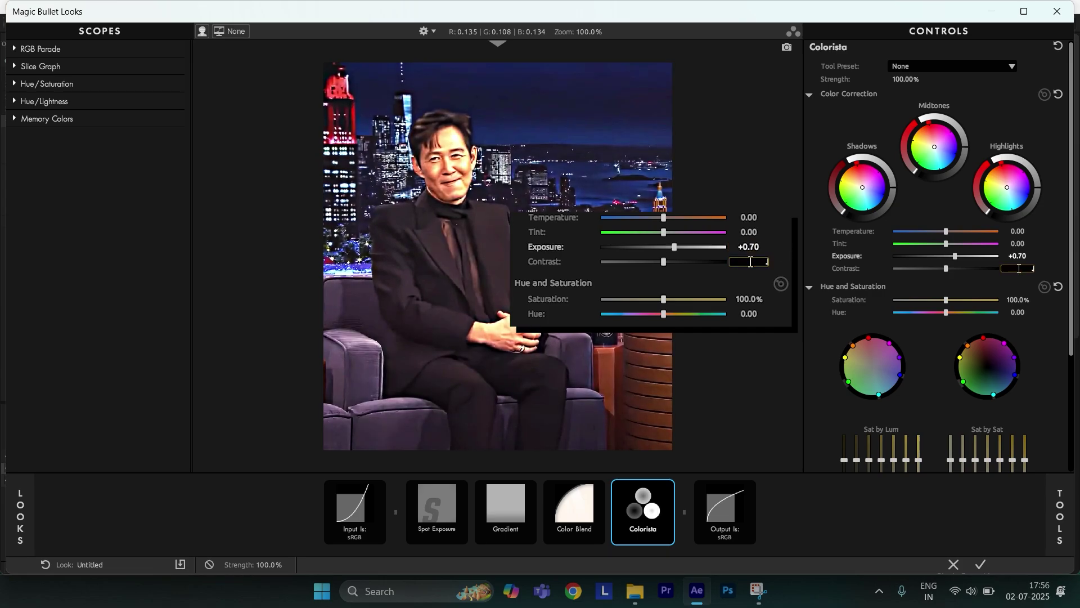
{"action": "key", "text": "Return"}
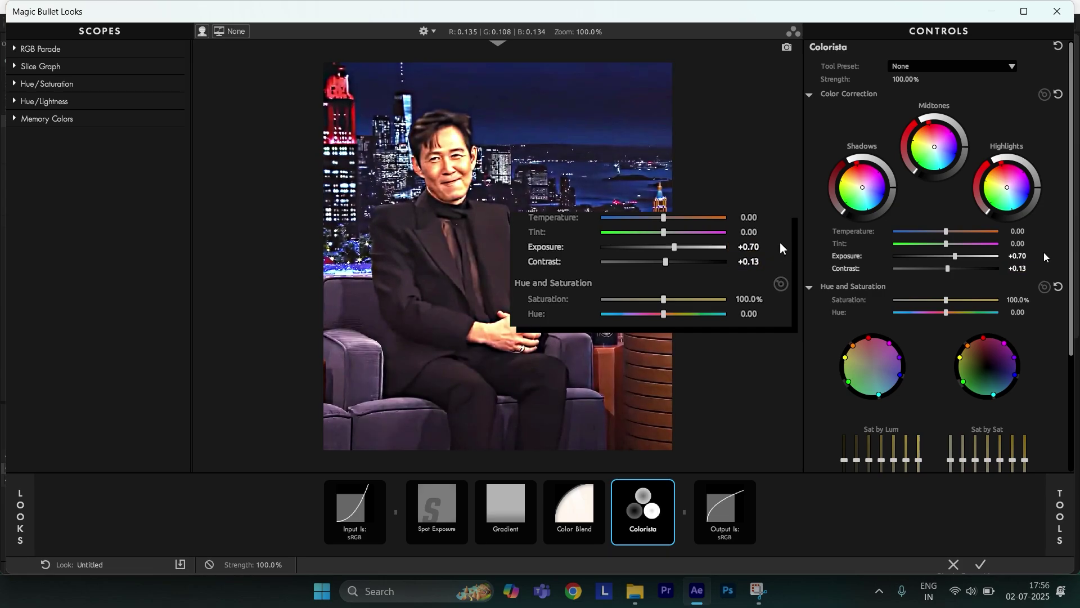
{"action": "left_click", "coordinate": [1019, 300]}
{"action": "type", "text": "93"}
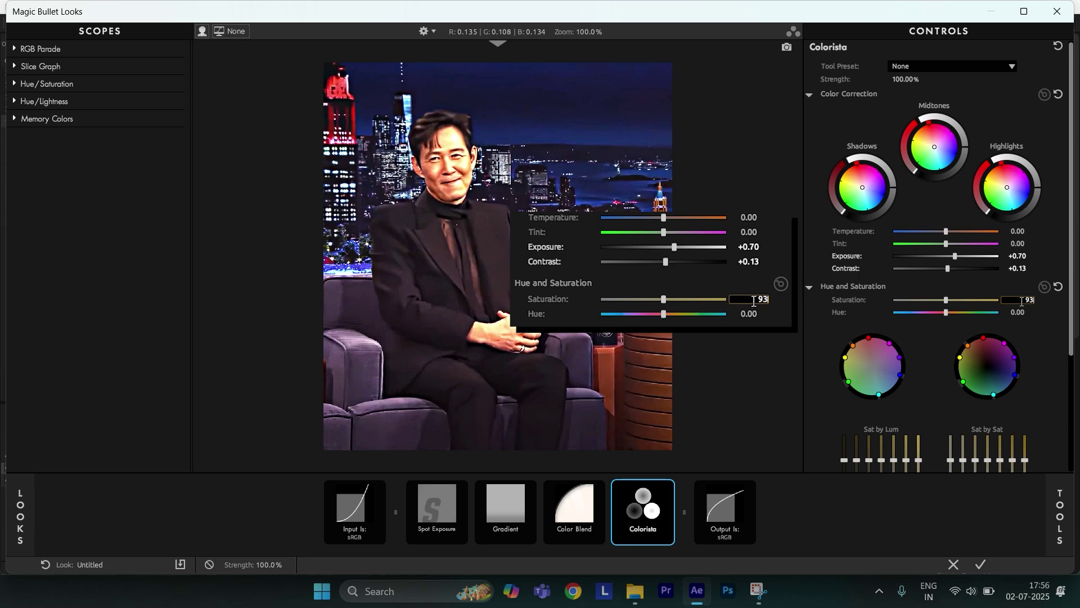
{"action": "type", "text": ".3"}
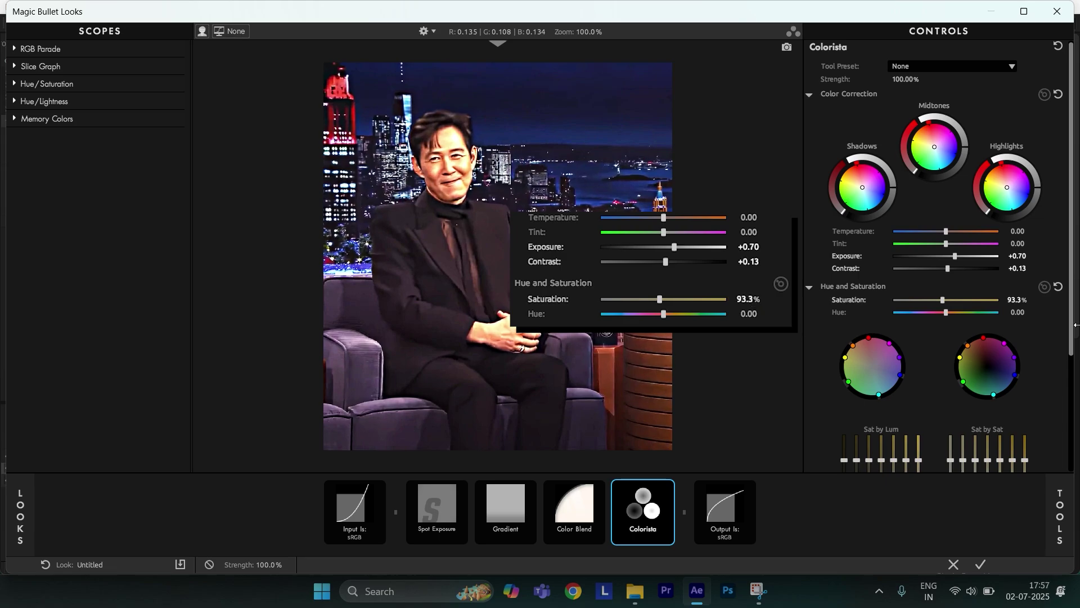
{"action": "key", "text": "Return"}
- Add a 2-Strip Process tint to the look and accept it back in After Effects
{"action": "mouse_move", "coordinate": [1060, 337]}
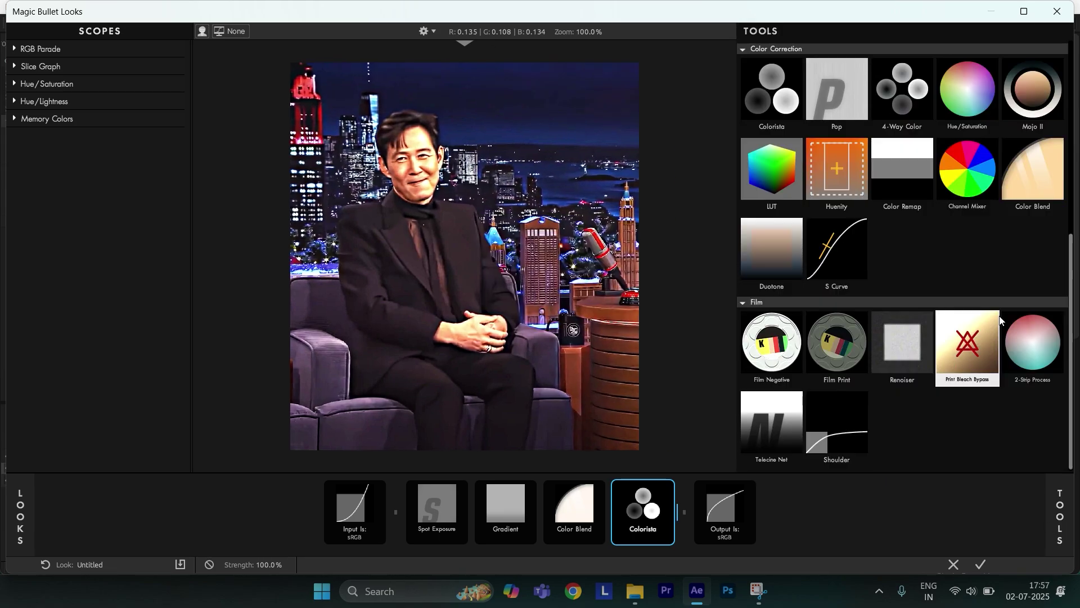
{"action": "left_click", "coordinate": [1025, 342]}
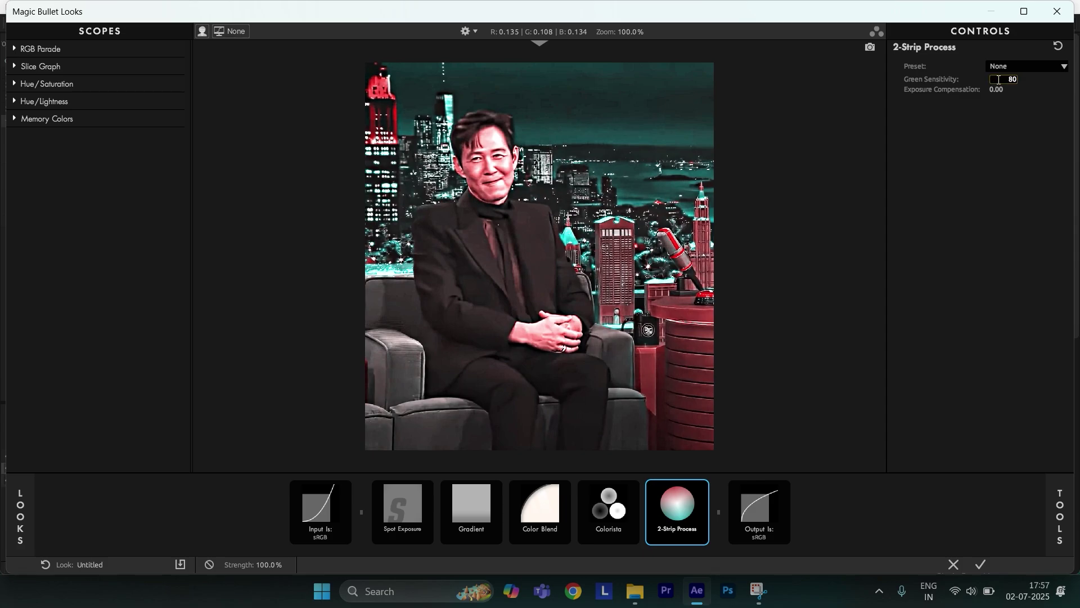
{"action": "left_click", "coordinate": [980, 564]}
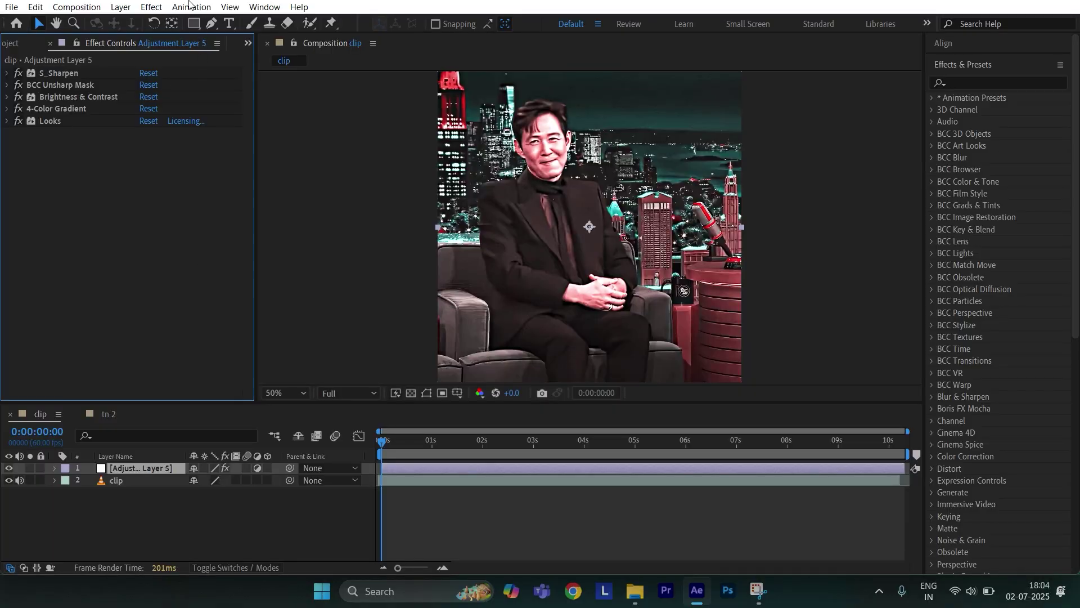
- Apply the saved Looks .ffx animation preset to the layer
{"action": "left_click", "coordinate": [190, 7]}
{"action": "left_click", "coordinate": [209, 37]}
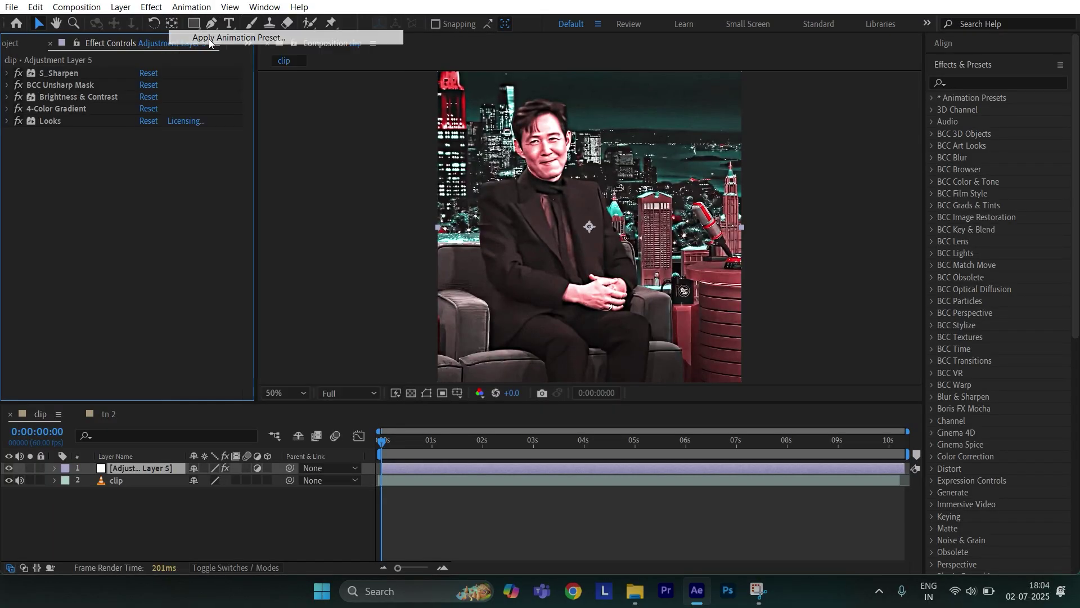
{"action": "double_click", "coordinate": [214, 130]}
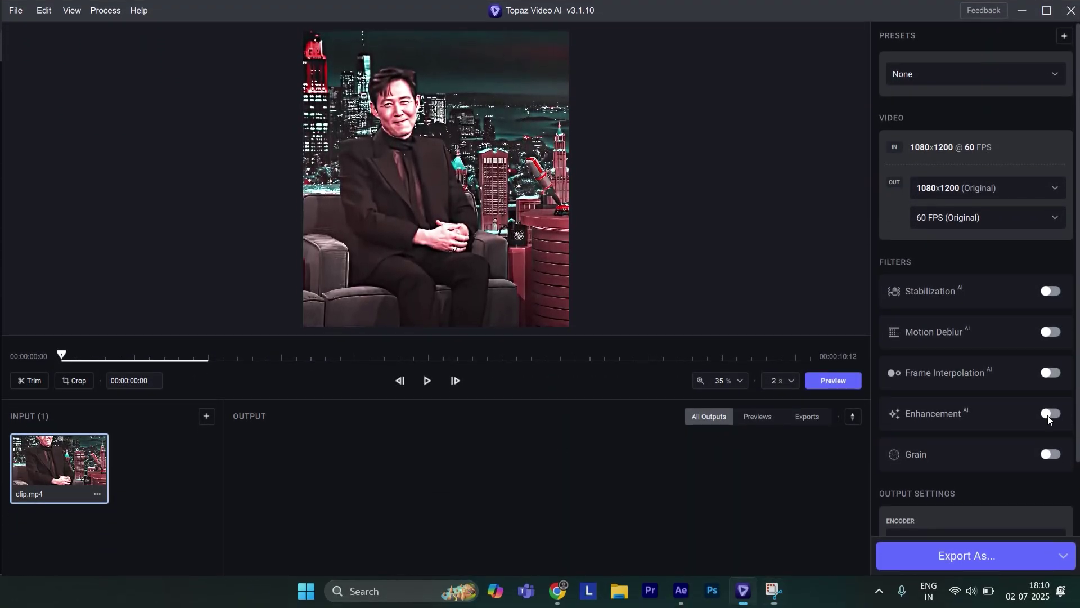
- Turn on the Proteus Enhancement filter and switch its parameters to Manual
{"action": "left_click", "coordinate": [1050, 422]}
{"action": "scroll", "coordinate": [997, 390], "scroll_direction": "down", "scroll_amount": 5}
{"action": "scroll", "coordinate": [966, 307], "scroll_direction": "up", "scroll_amount": 1}
{"action": "left_click", "coordinate": [951, 279]}
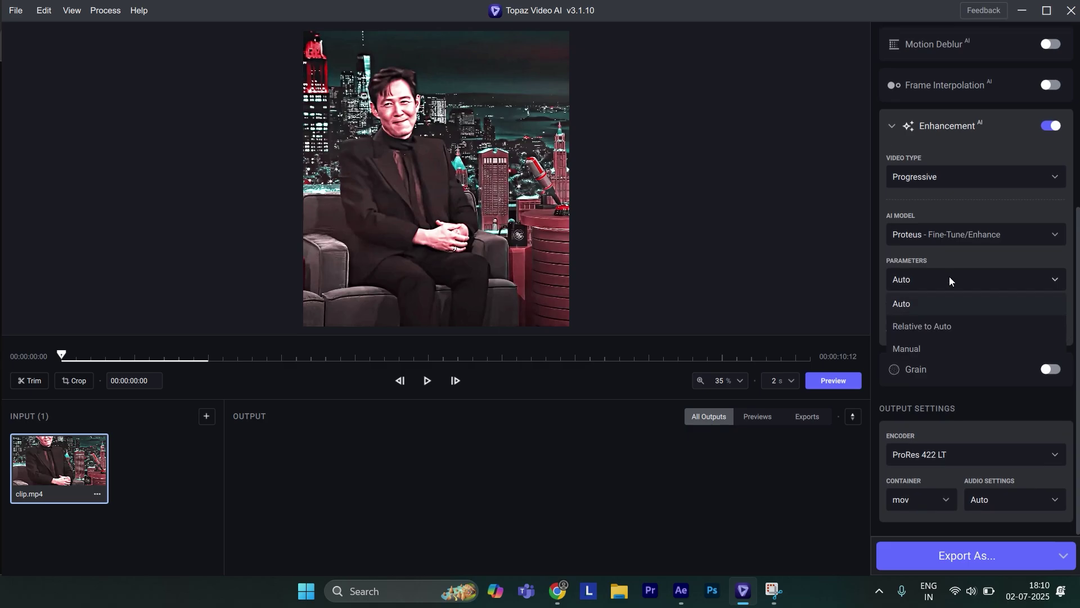
{"action": "left_click", "coordinate": [941, 349]}
- Set Revert Compression 100, Recover Details 40, Sharpen 70, Reduce Noise 45 and Dehalo 5
{"action": "scroll", "coordinate": [976, 349], "scroll_direction": "down", "scroll_amount": 1}
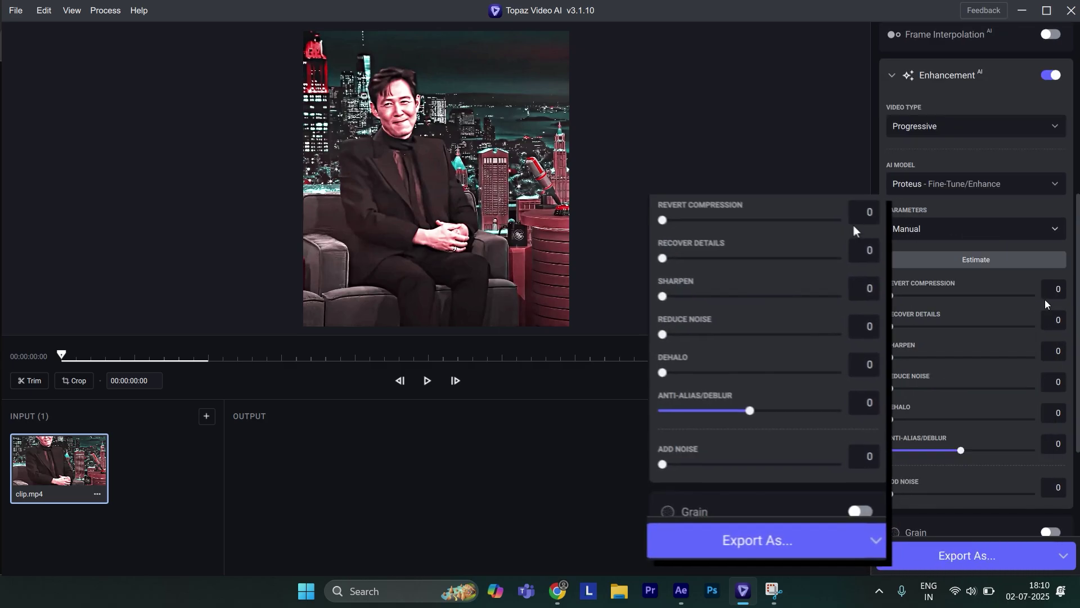
{"action": "left_click", "coordinate": [1053, 288]}
{"action": "type", "text": "100"}
{"action": "key", "text": "Tab"}
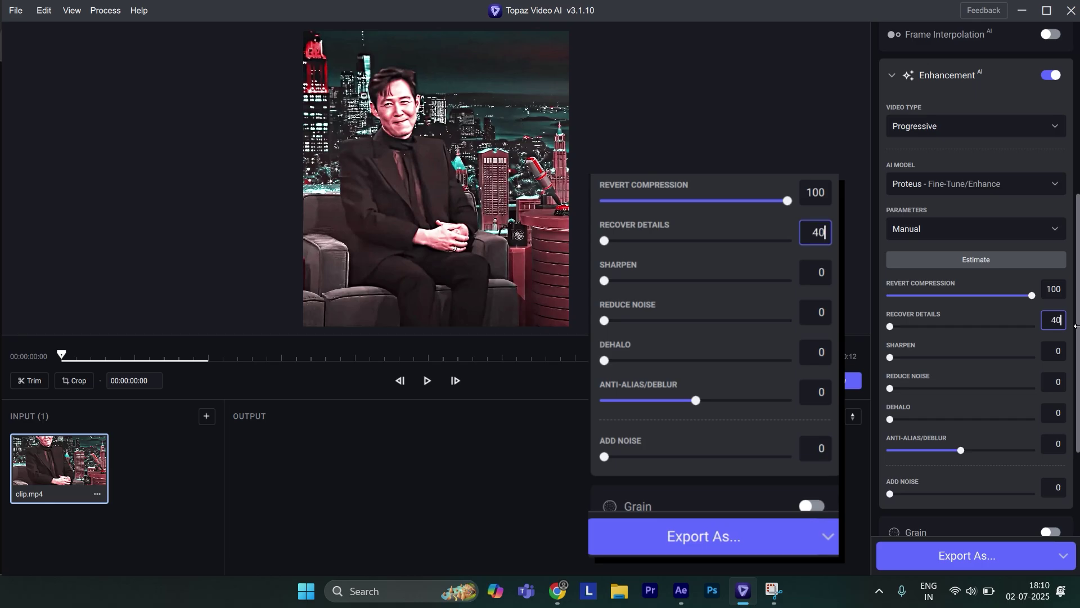
{"action": "type", "text": "40"}
{"action": "key", "text": "Tab"}
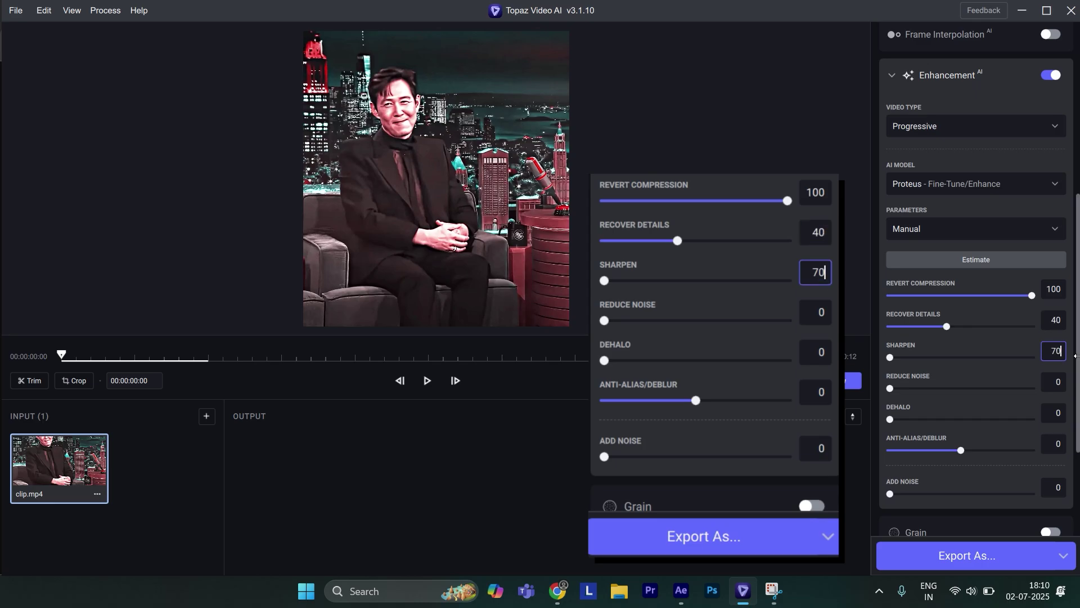
{"action": "key", "text": "Tab"}
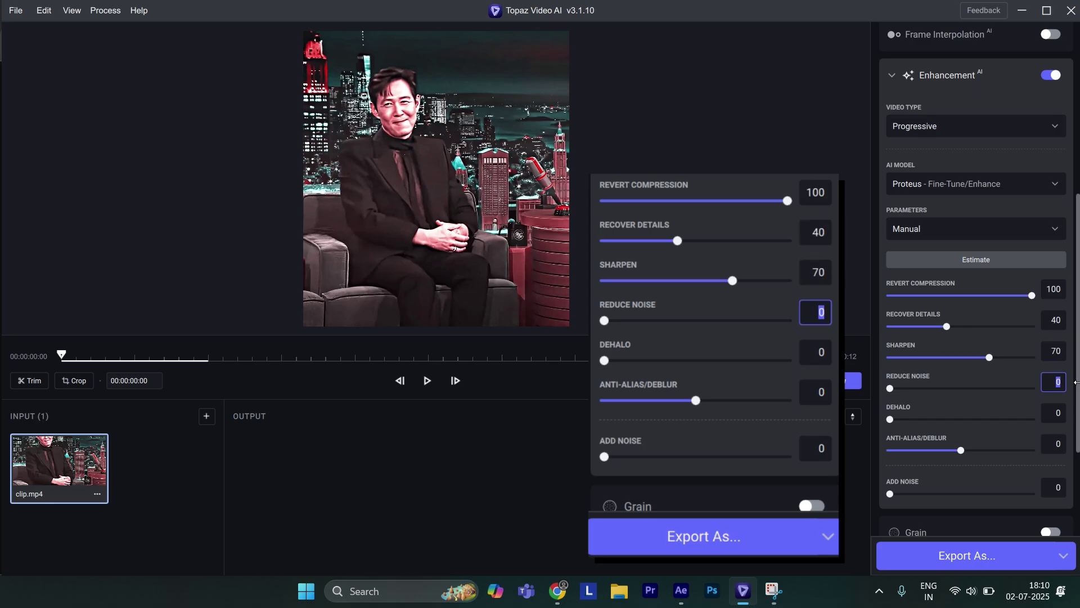
{"action": "type", "text": "45"}
{"action": "key", "text": "Tab"}
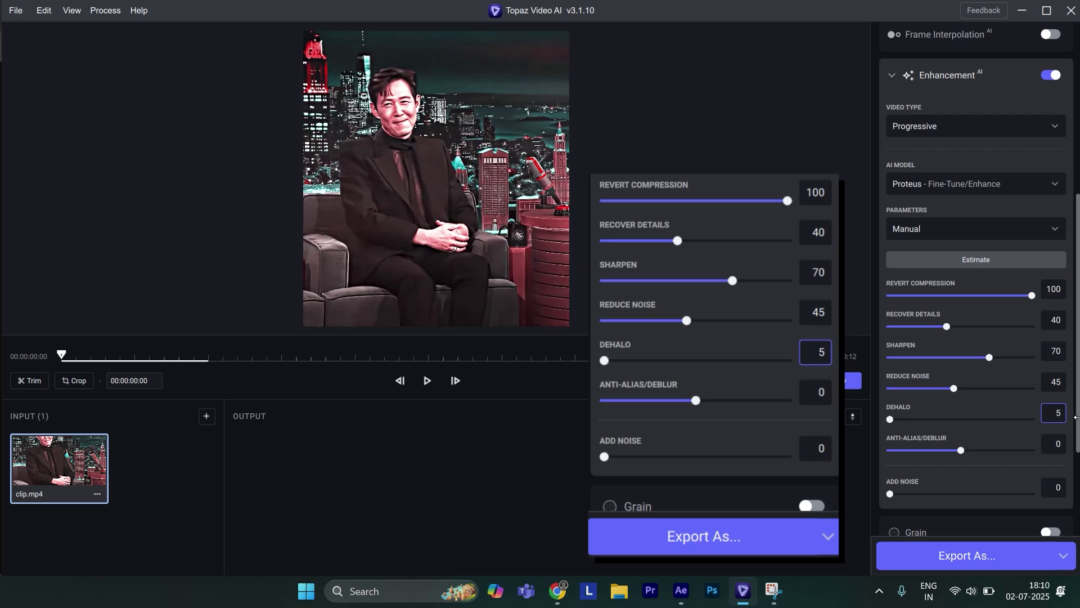
{"action": "key", "text": "Tab"}
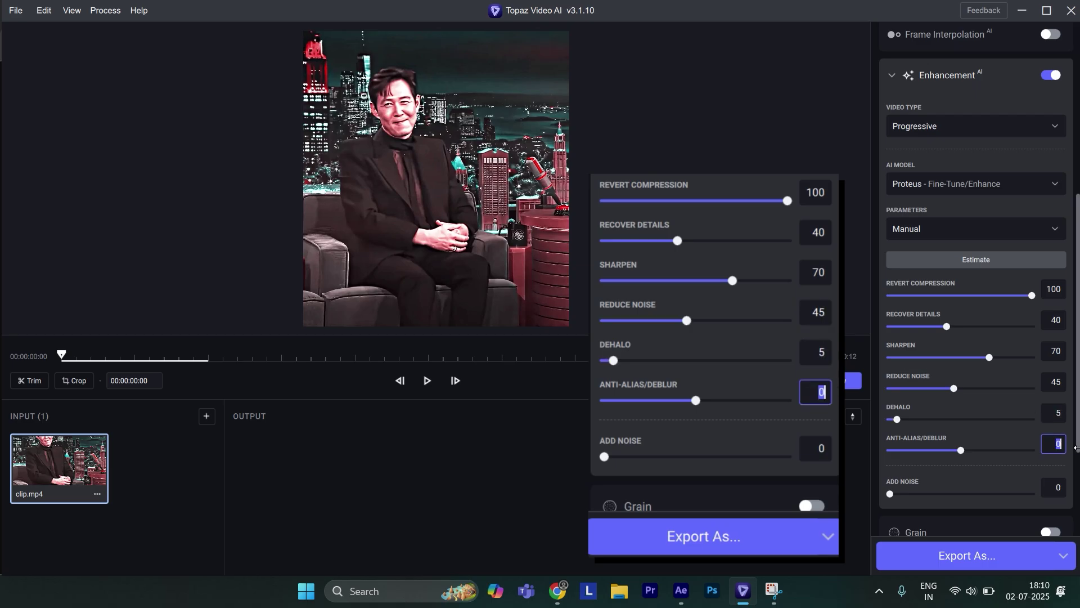